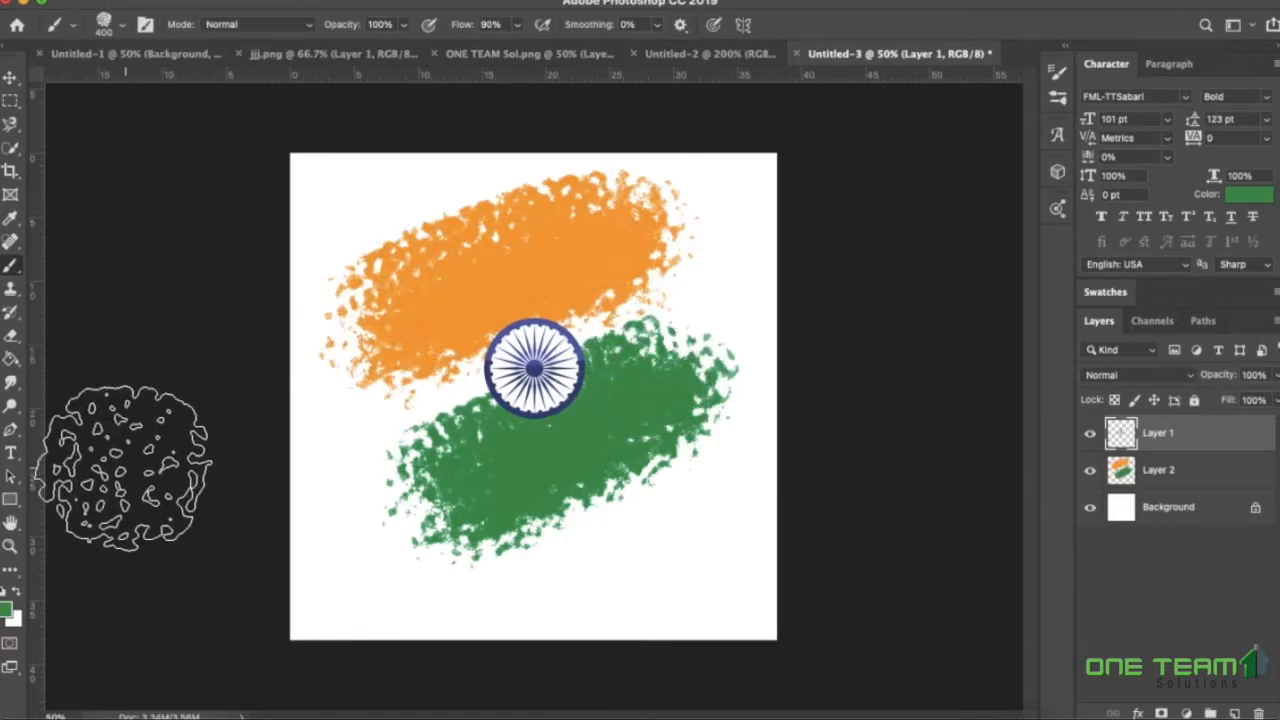
# Switch to Chrome and enter "swathanthrya" in the Kuttipencil editor, transliterated to the Malayalam word സ്വാതന്ത്ര്യ.
pyautogui.click(12, 453)
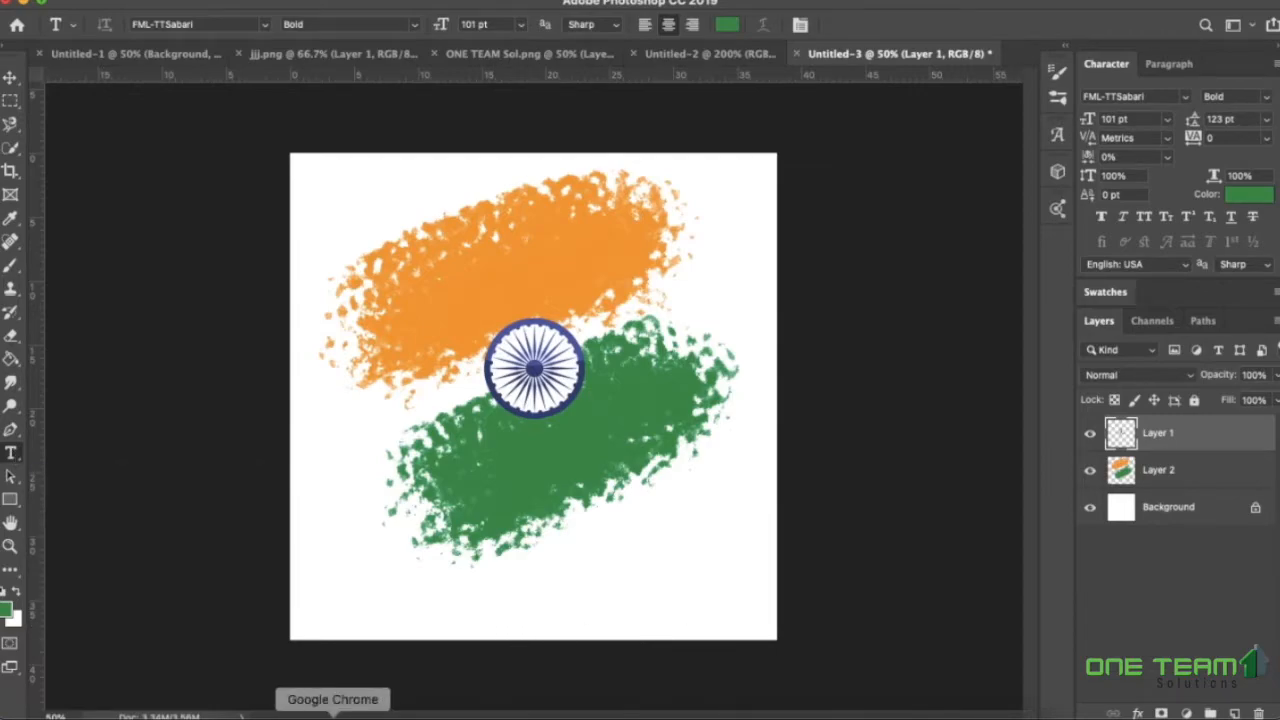
pyautogui.click(333, 716)
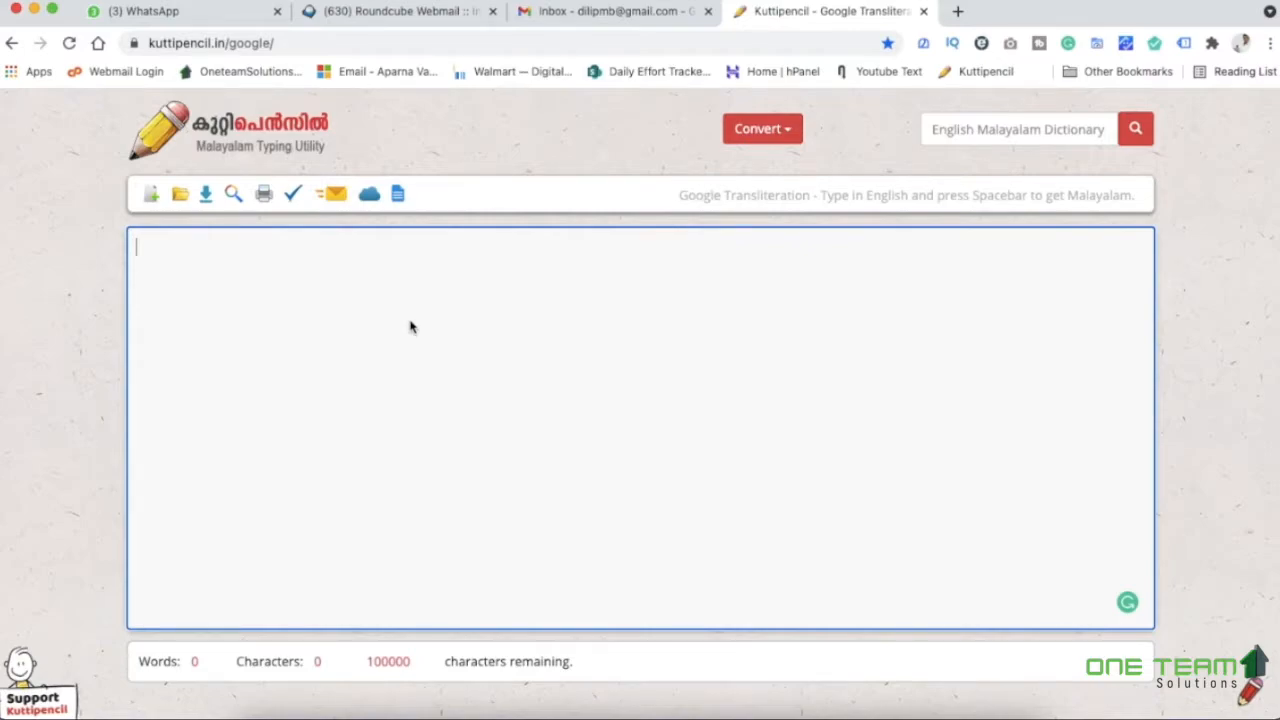
pyautogui.write('swathan')
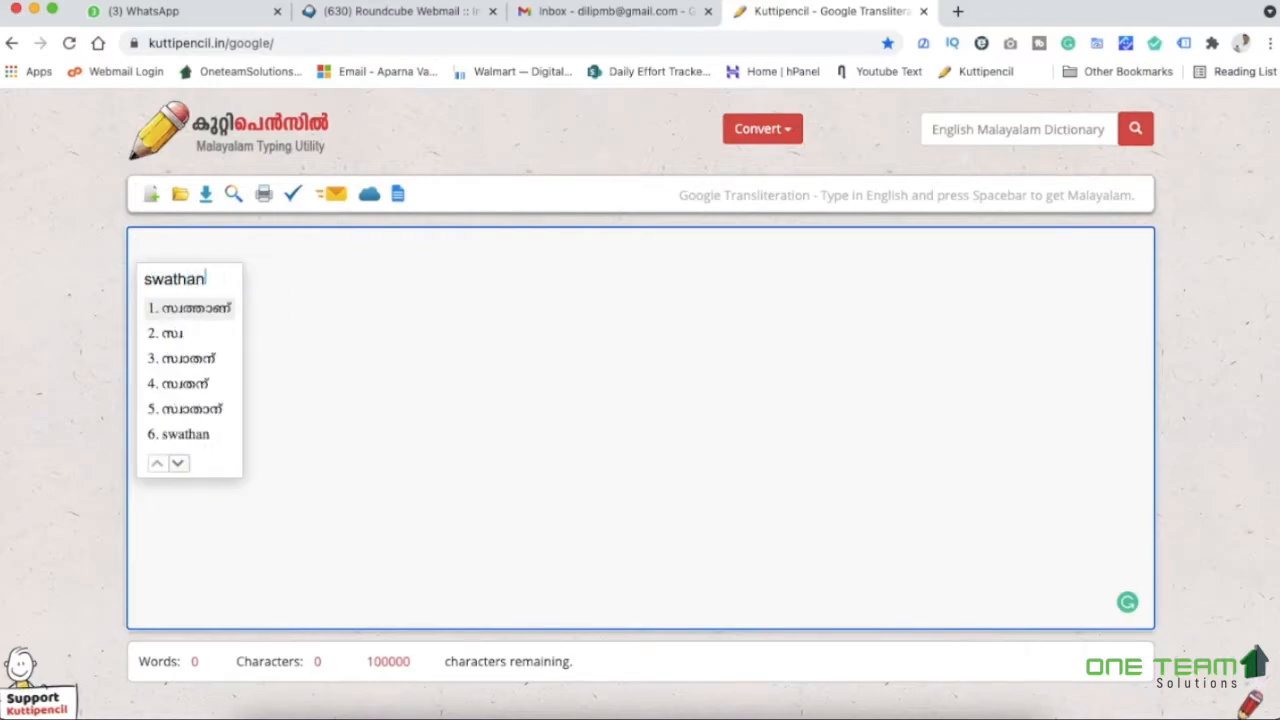
pyautogui.write('dhrya')
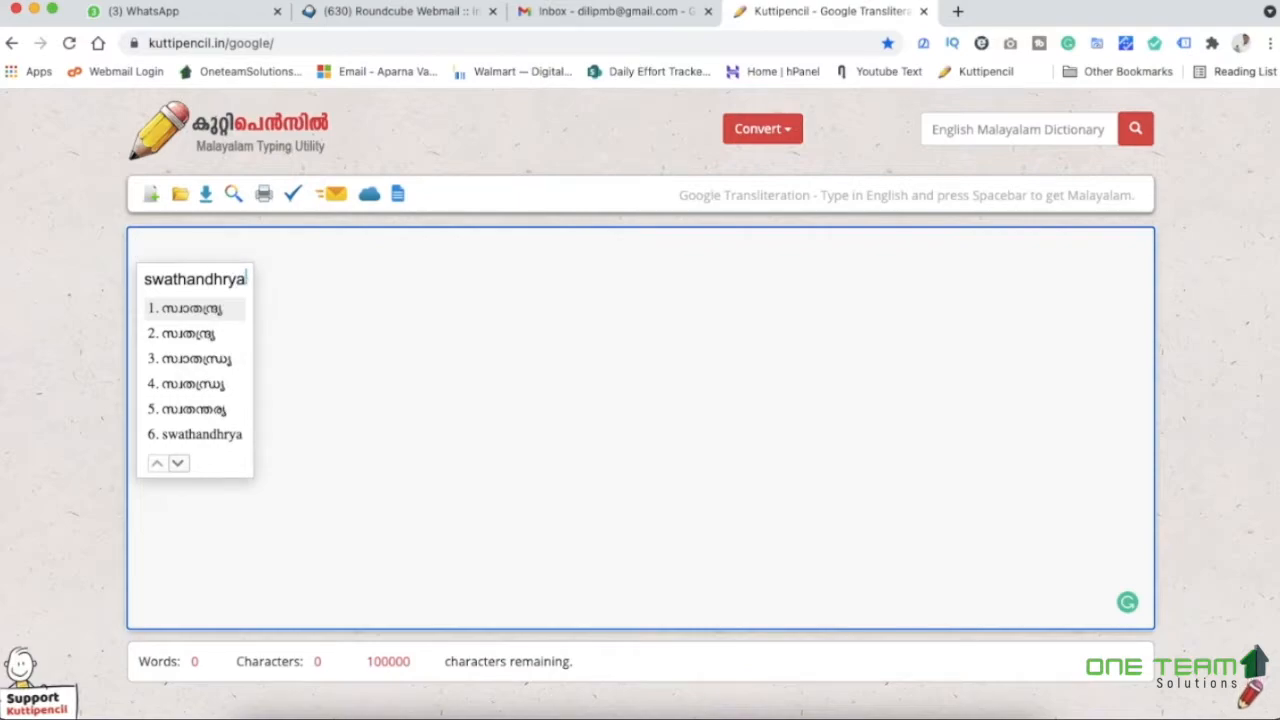
pyautogui.press('BackSpace')
pyautogui.press('BackSpace')
pyautogui.press('BackSpace')
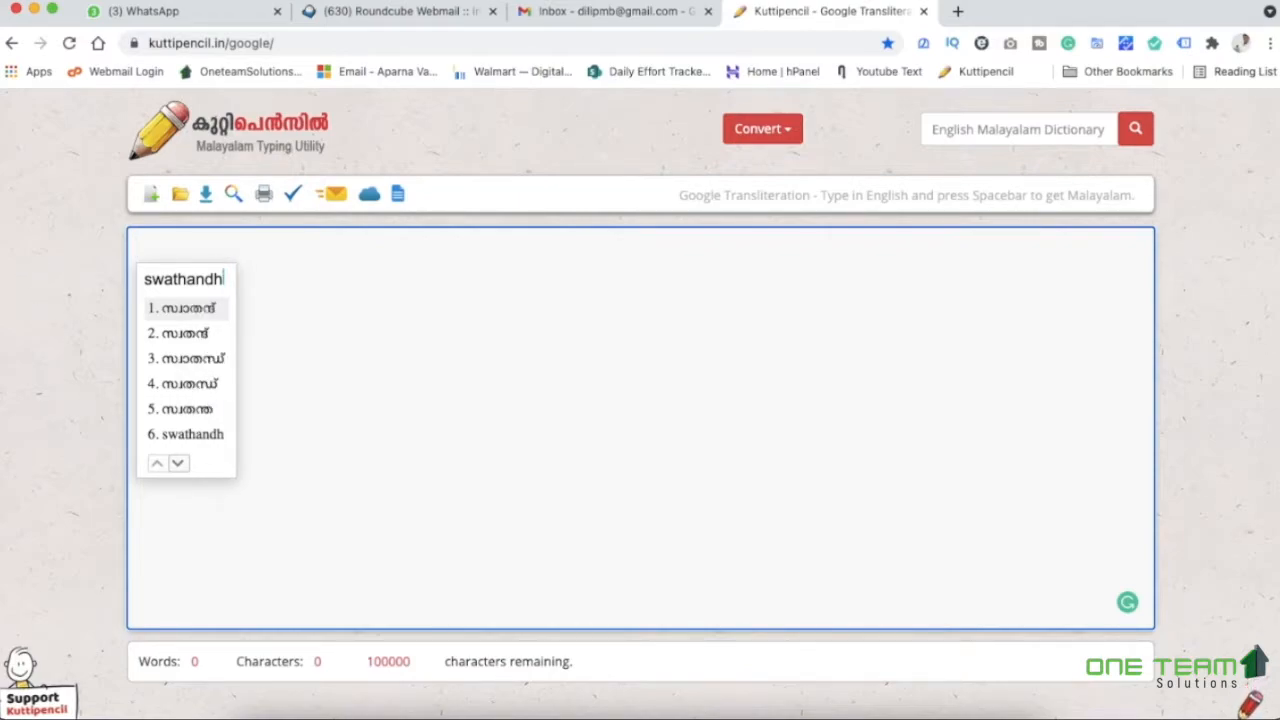
pyautogui.press('BackSpace')
pyautogui.press('BackSpace')
pyautogui.write('thra')
pyautogui.press('BackSpace')
pyautogui.write('ya')
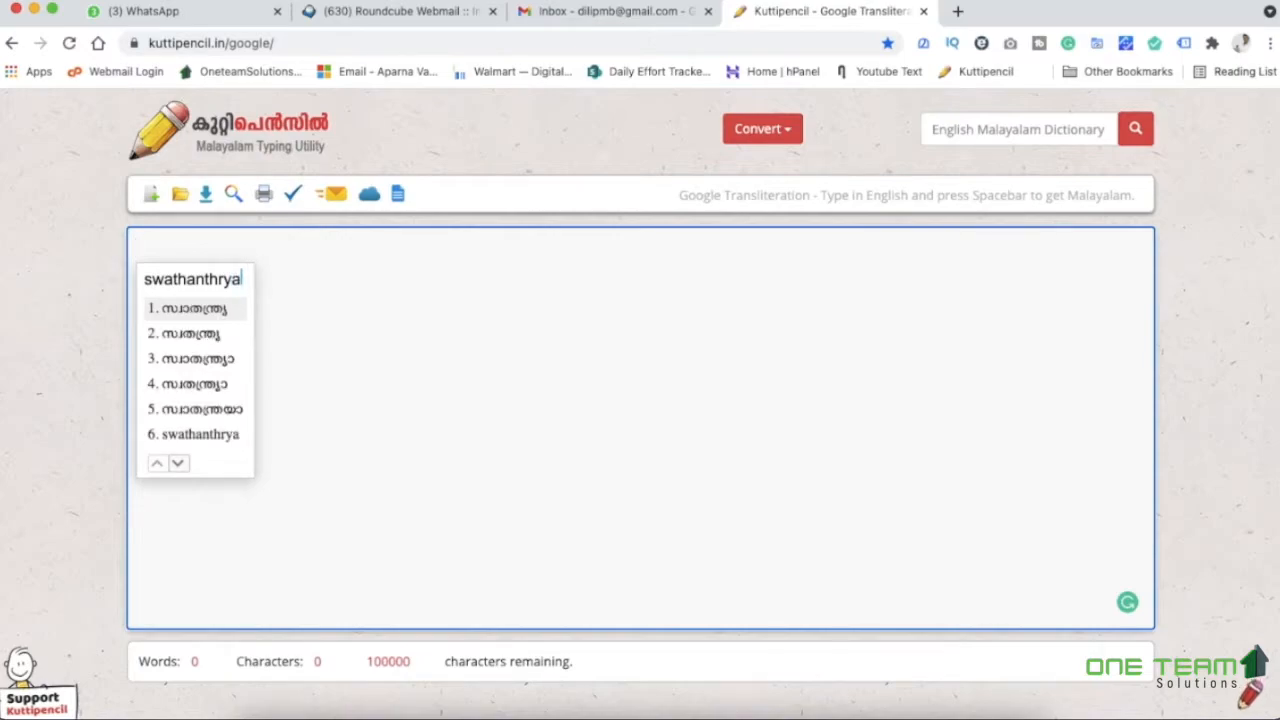
pyautogui.press('space')
# Add "dinashamsakal" after the first word, transliterated to the Malayalam word ദിനാശംസകൾ.
pyautogui.write('din')
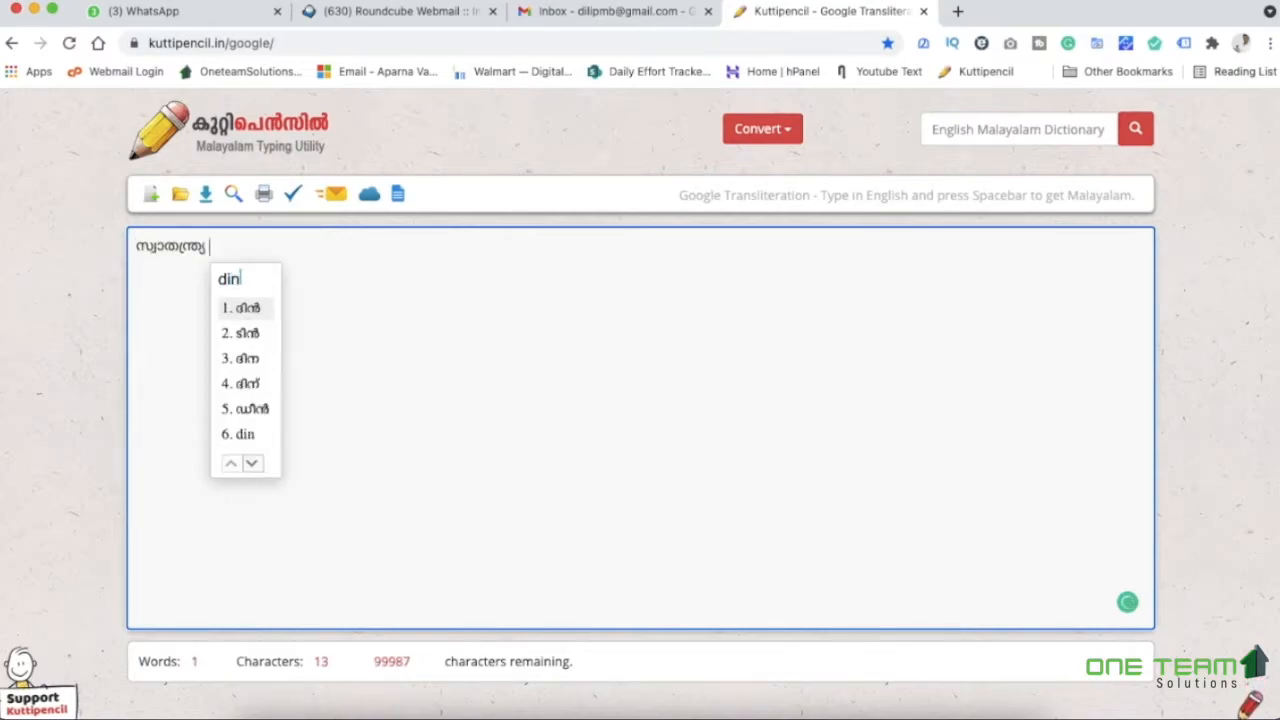
pyautogui.write('ashamsakal')
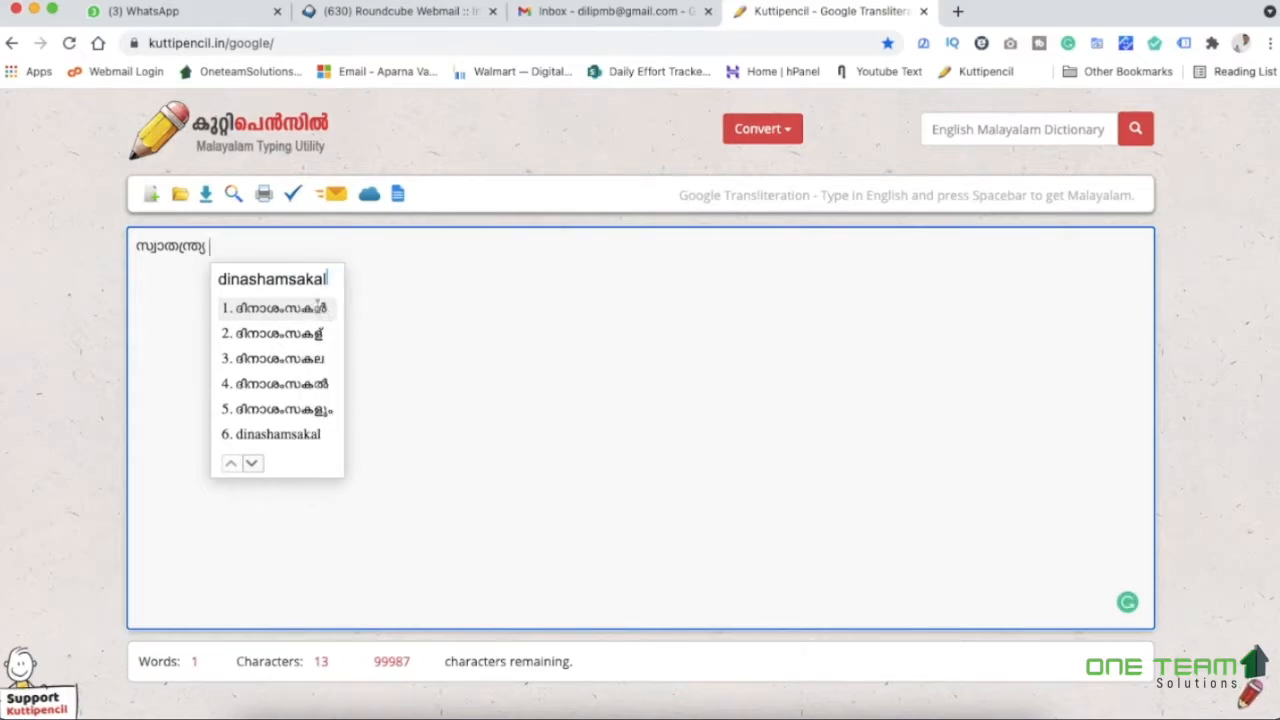
pyautogui.press('space')
# Convert the Malayalam greeting to the FML Series encoding and copy the converted text.
pyautogui.click(775, 140)
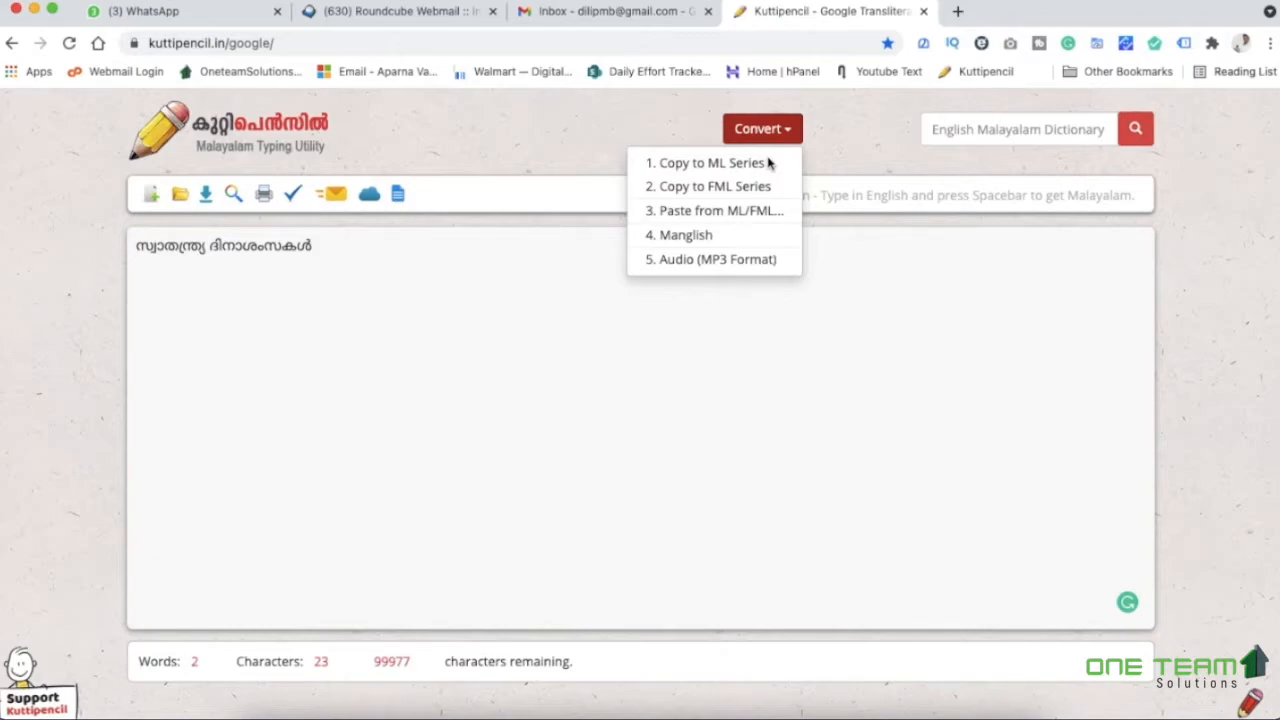
pyautogui.click(736, 192)
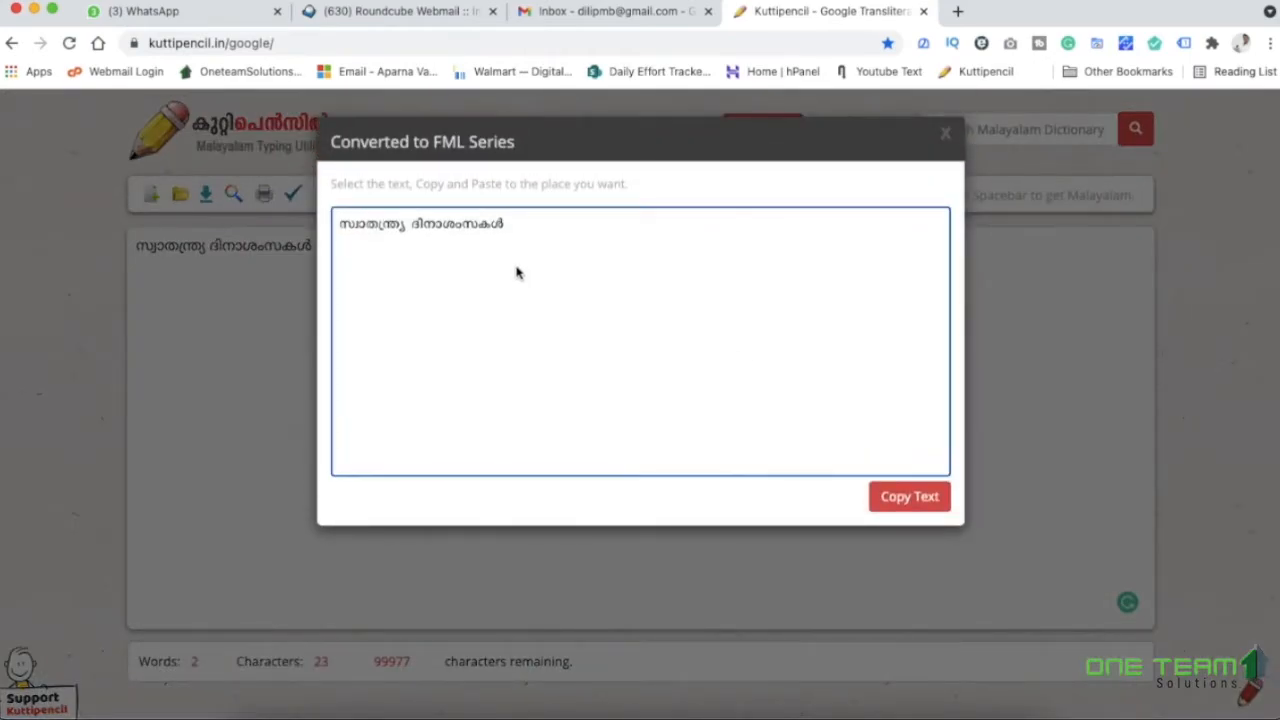
pyautogui.click(910, 498)
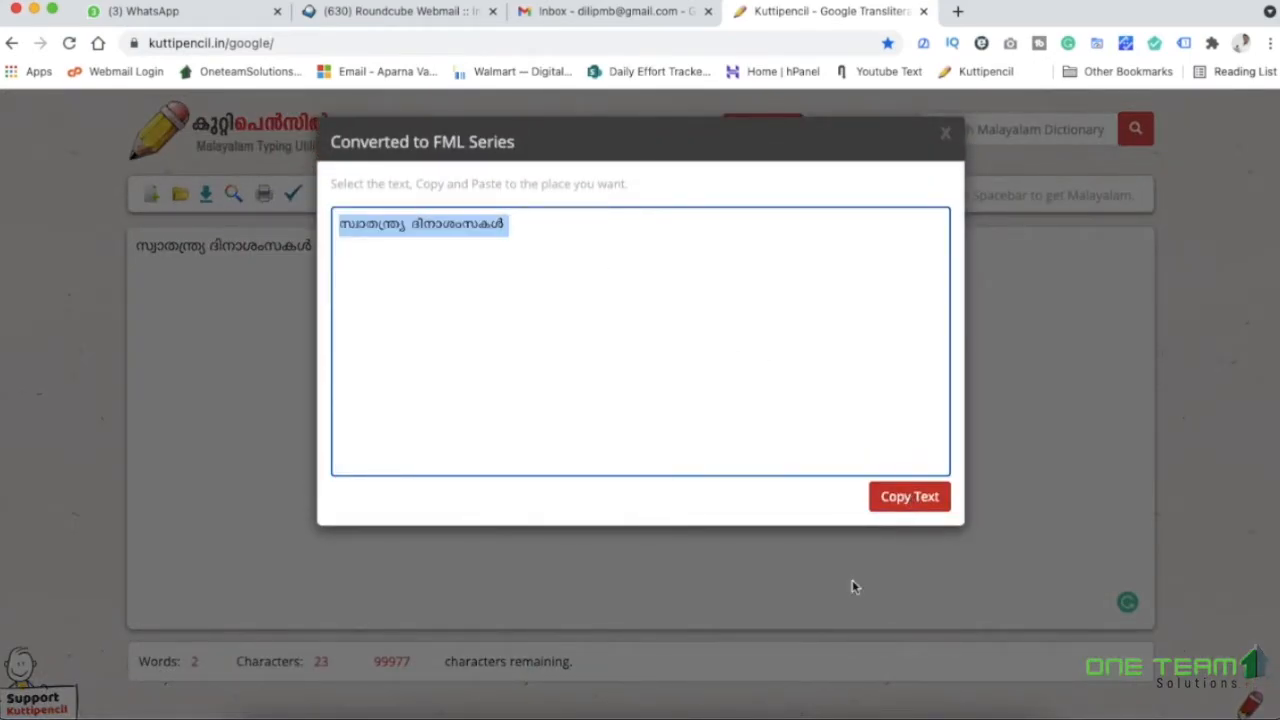
# Back in Photoshop, draw a text box about 38.1 cm wide and 5.4 cm high across the lower canvas and paste the converted greeting.
pyautogui.click(545, 712)
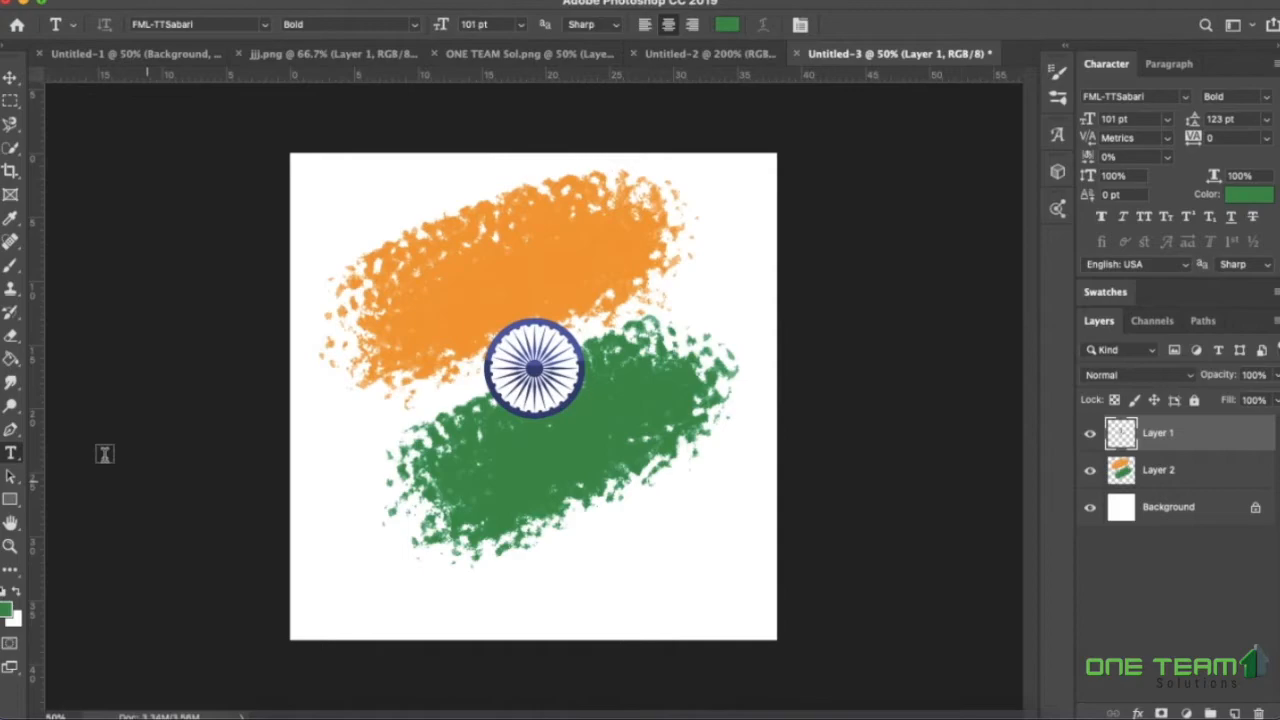
pyautogui.moveTo(299, 518); pyautogui.dragTo(779, 582)
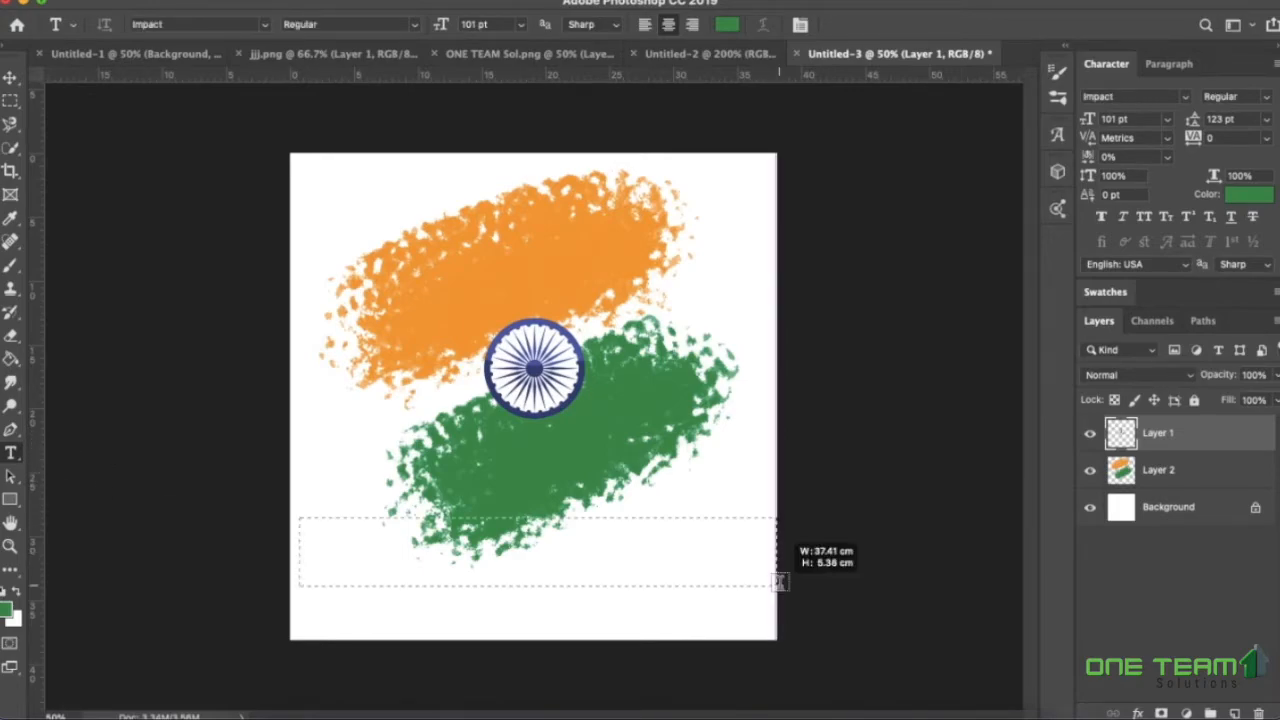
pyautogui.moveTo(299, 552); pyautogui.dragTo(283, 555)
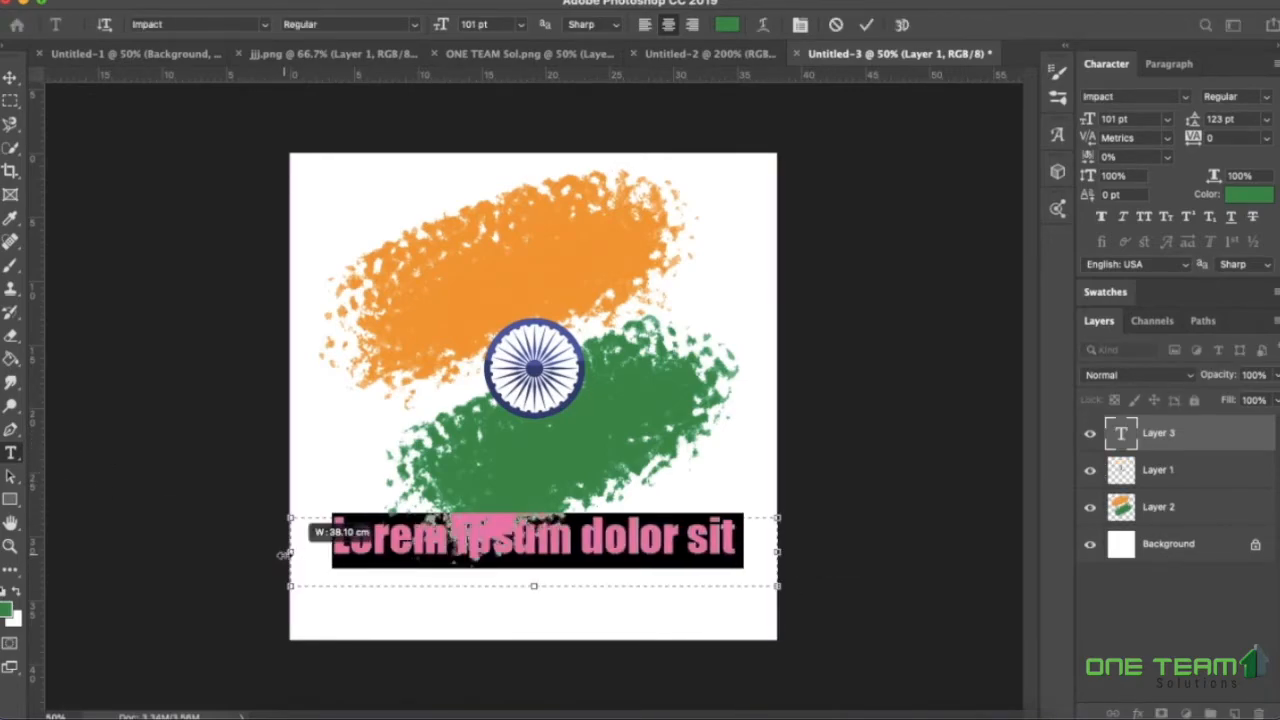
pyautogui.hotkey('ctrl', 'v')
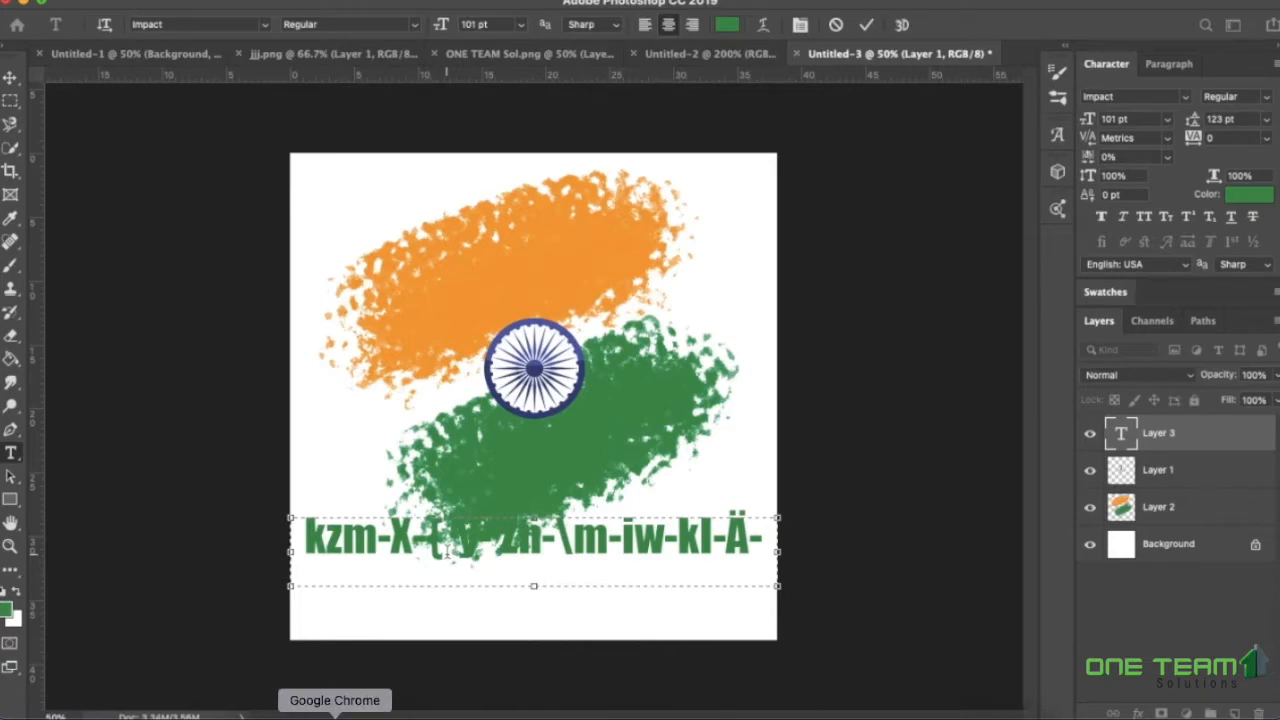
# Look up Malayalam FML fonts in Chrome and examine the downloadable fonts on malayalamfont.com's FML page.
pyautogui.click(334, 711)
pyautogui.write('fml')
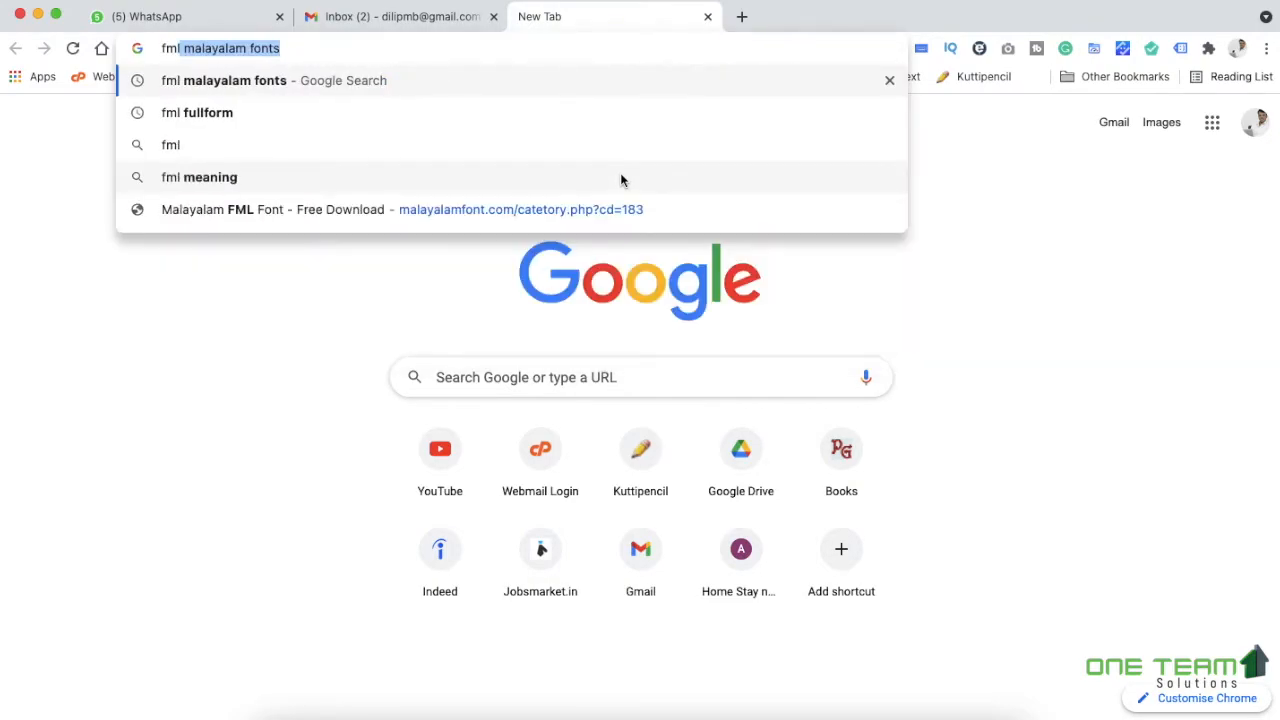
pyautogui.press('Return')
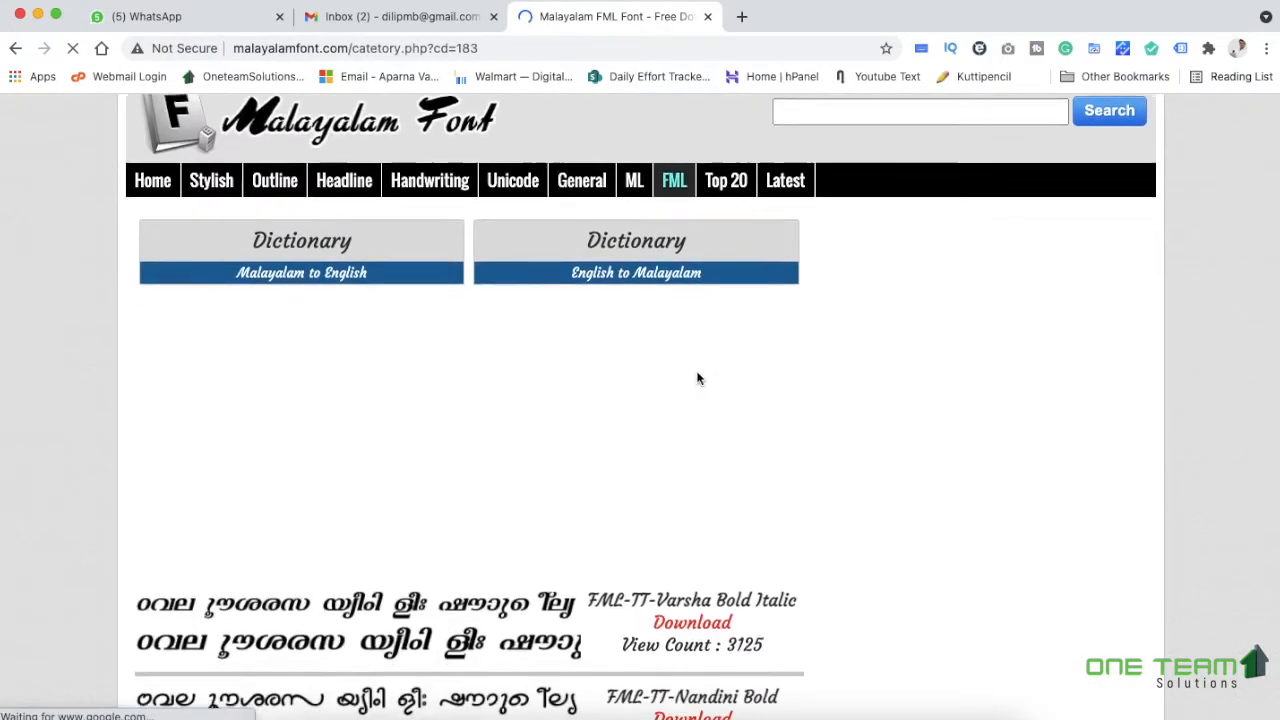
pyautogui.scroll(-6, 698, 378)
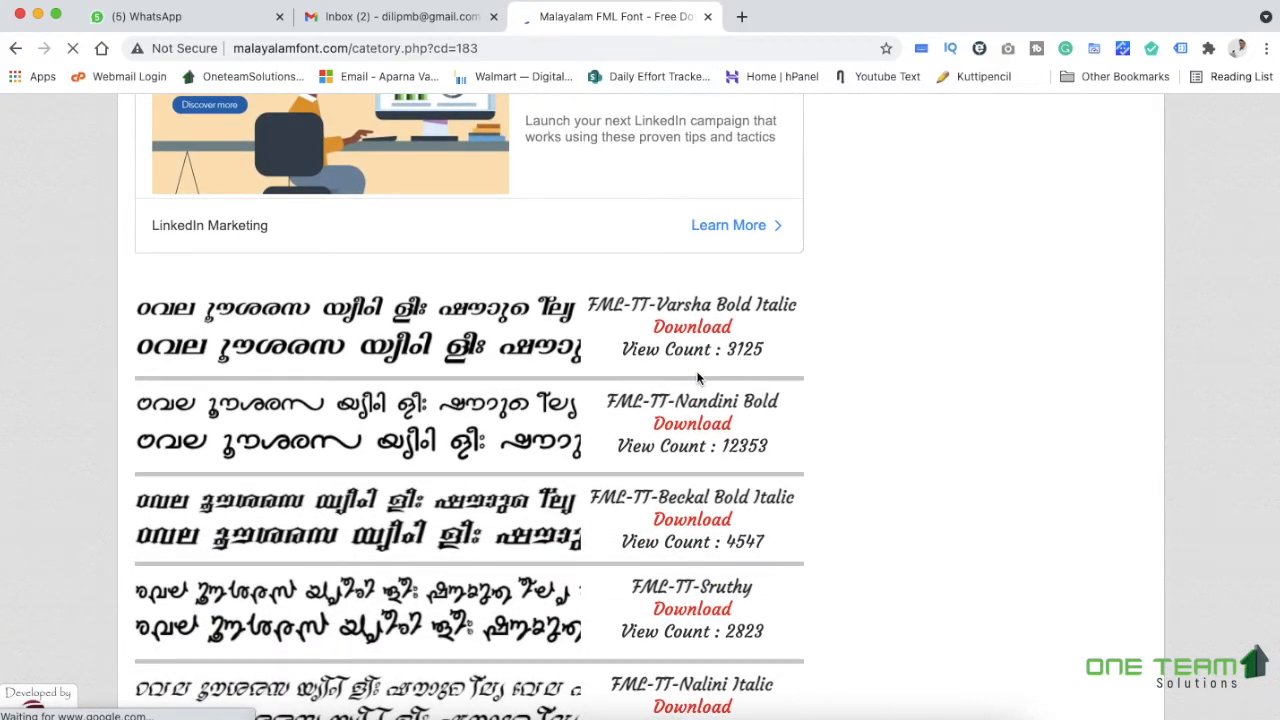
pyautogui.scroll(-2, 698, 378)
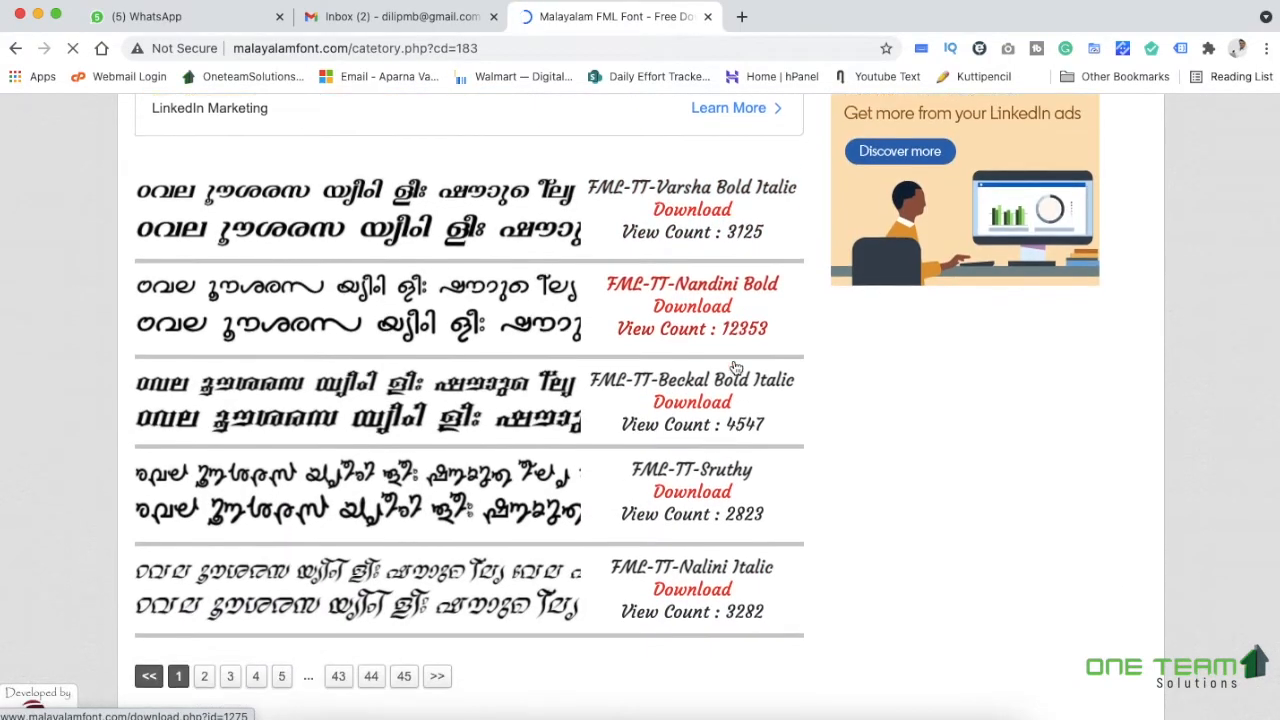
pyautogui.scroll(-1, 735, 368)
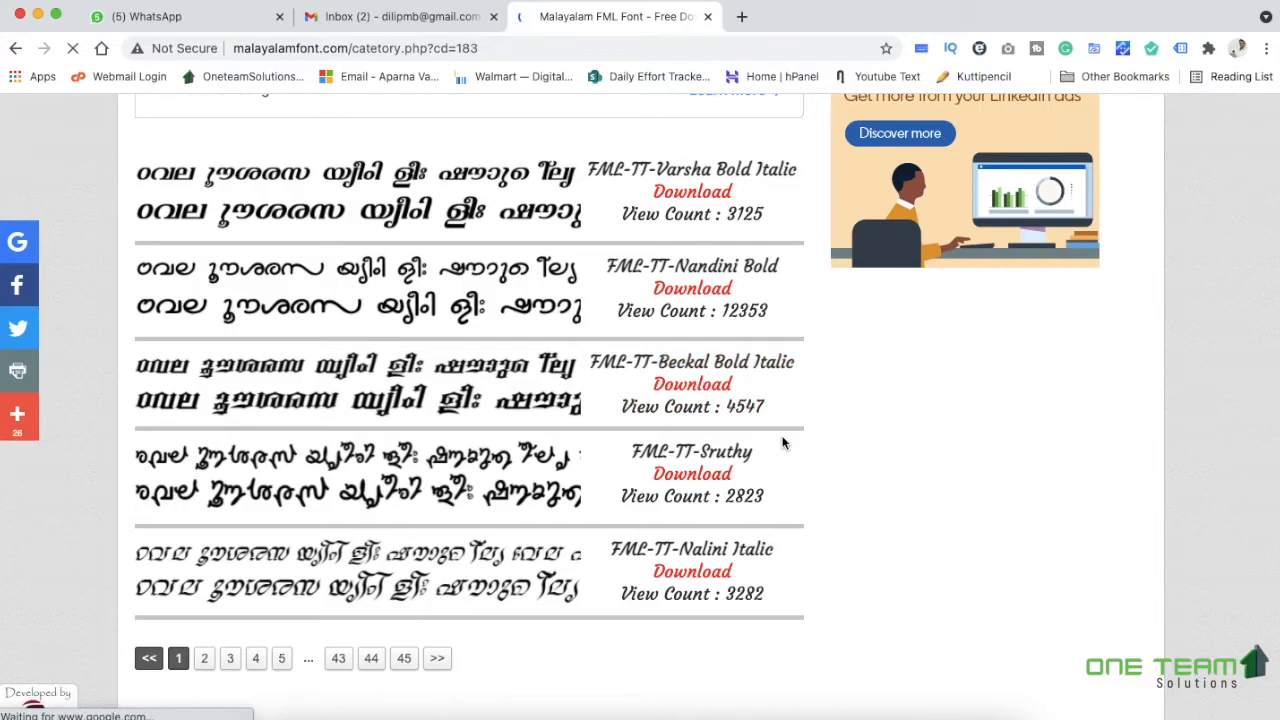
pyautogui.scroll(-1, 783, 443)
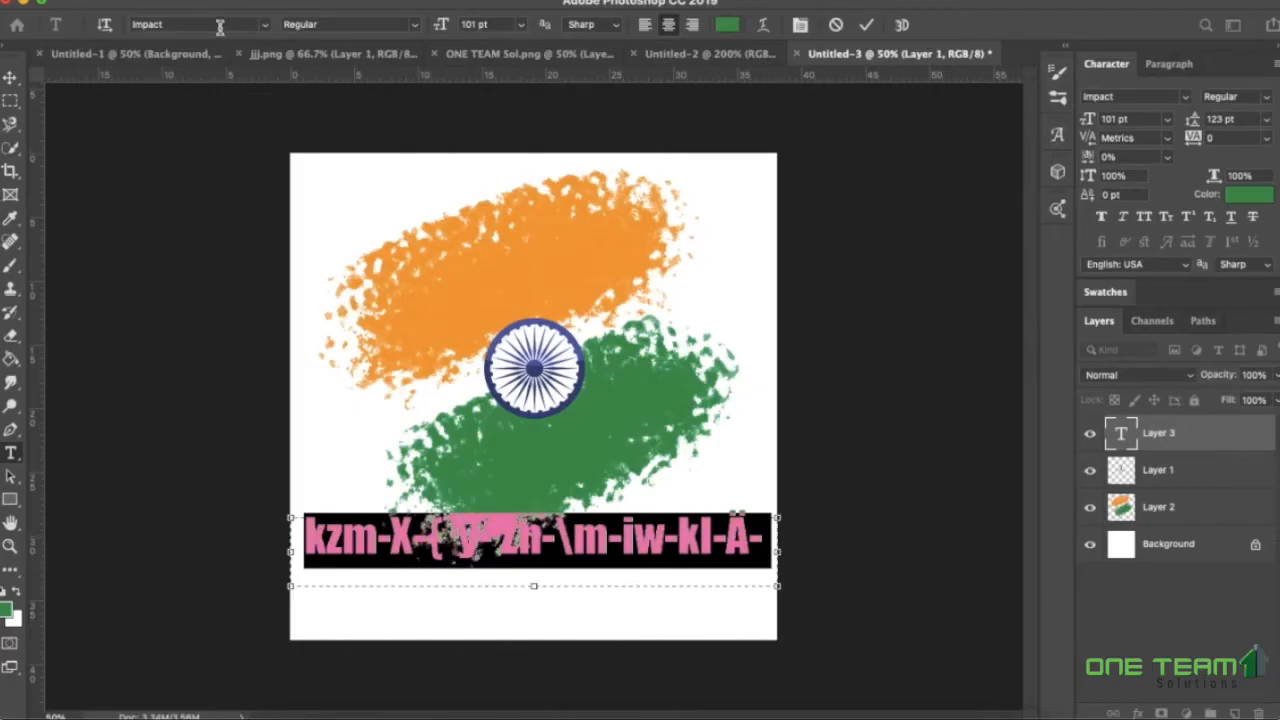
# Set the pasted greeting's font to FML-TTIndulekha Bold.
pyautogui.click(220, 26)
pyautogui.write('fml')
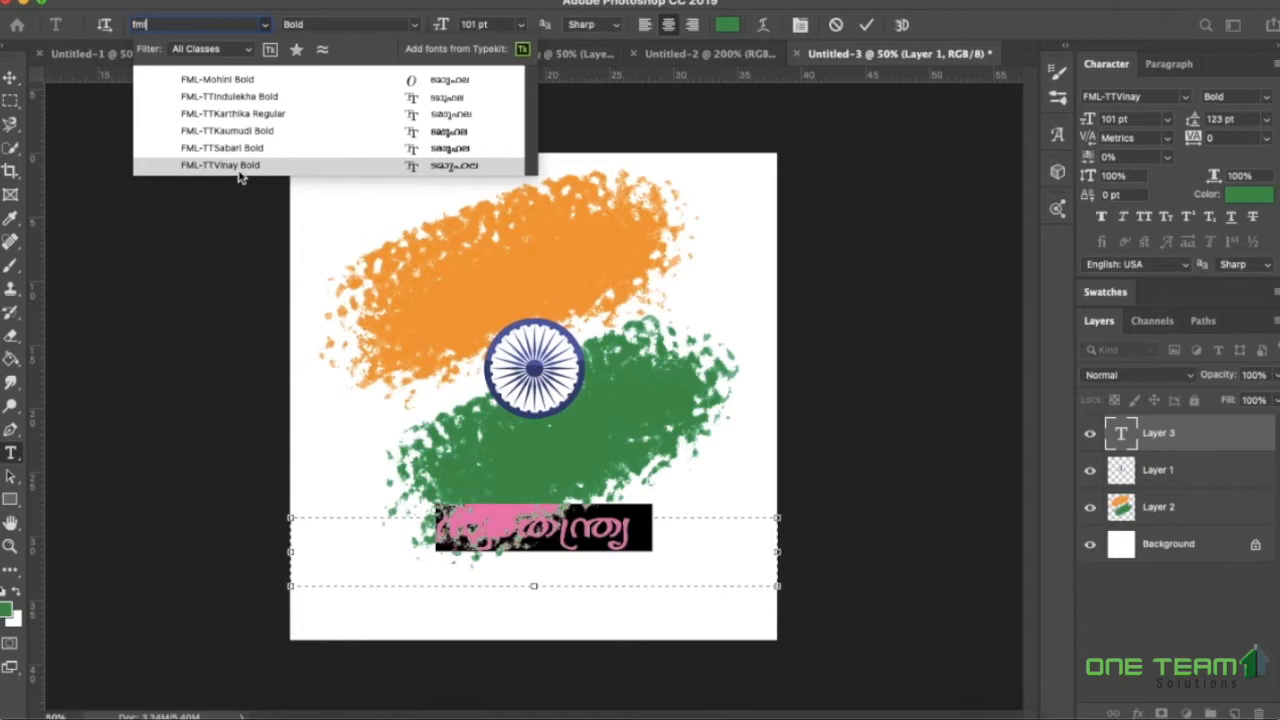
pyautogui.click(246, 97)
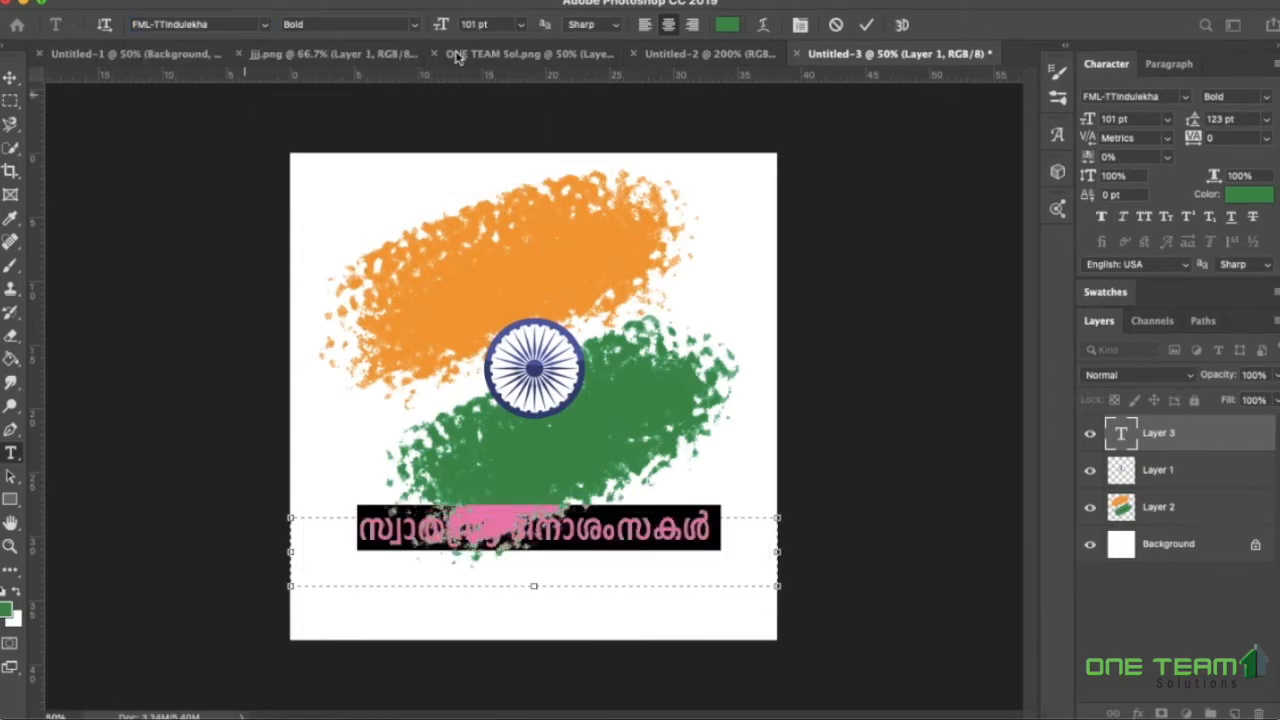
# Set the greeting's size to 118 pt and move the text down to sit below the green brush stroke.
pyautogui.click(500, 22)
pyautogui.press('Up')
pyautogui.press('Up')
pyautogui.press('Up')
pyautogui.press('Up')
pyautogui.press('Up')
pyautogui.press('Up')
pyautogui.press('Up')
pyautogui.press('Up')
pyautogui.press('Up')
pyautogui.press('Up')
pyautogui.press('Up')
pyautogui.press('Up')
pyautogui.press('Up')
pyautogui.press('Up')
pyautogui.press('Up')
pyautogui.press('Up')
pyautogui.press('Up')
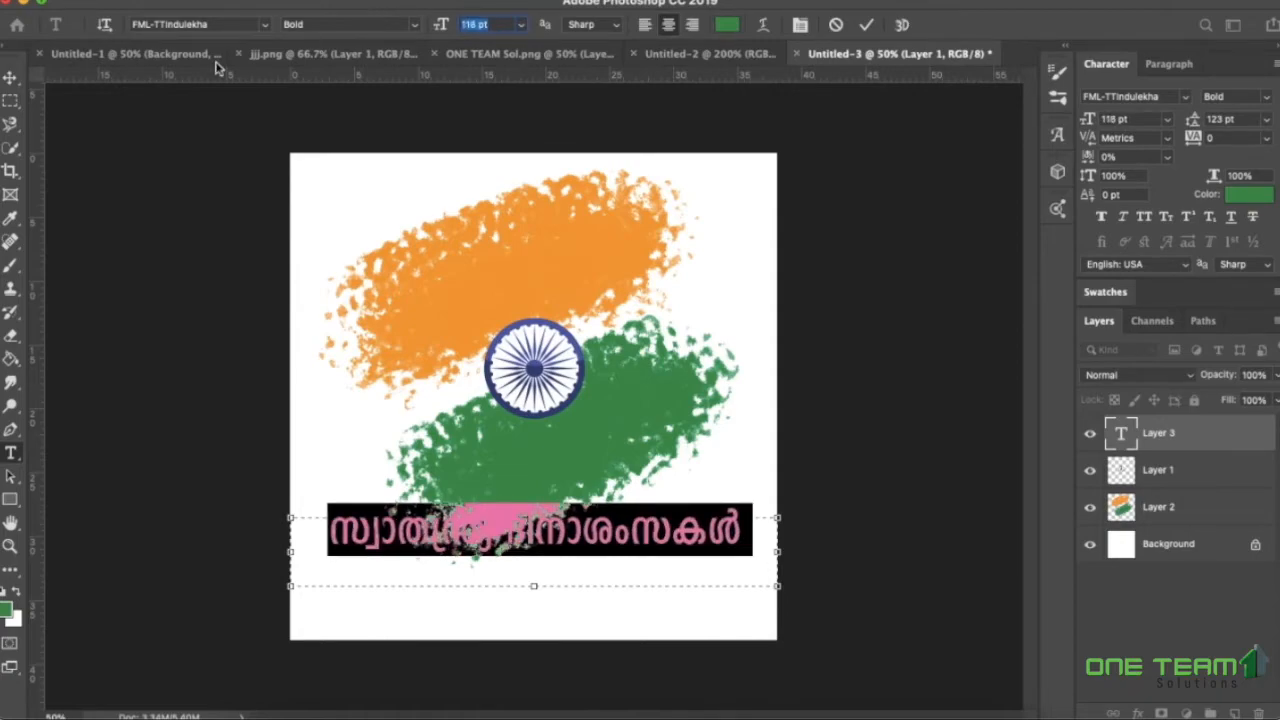
pyautogui.click(10, 77)
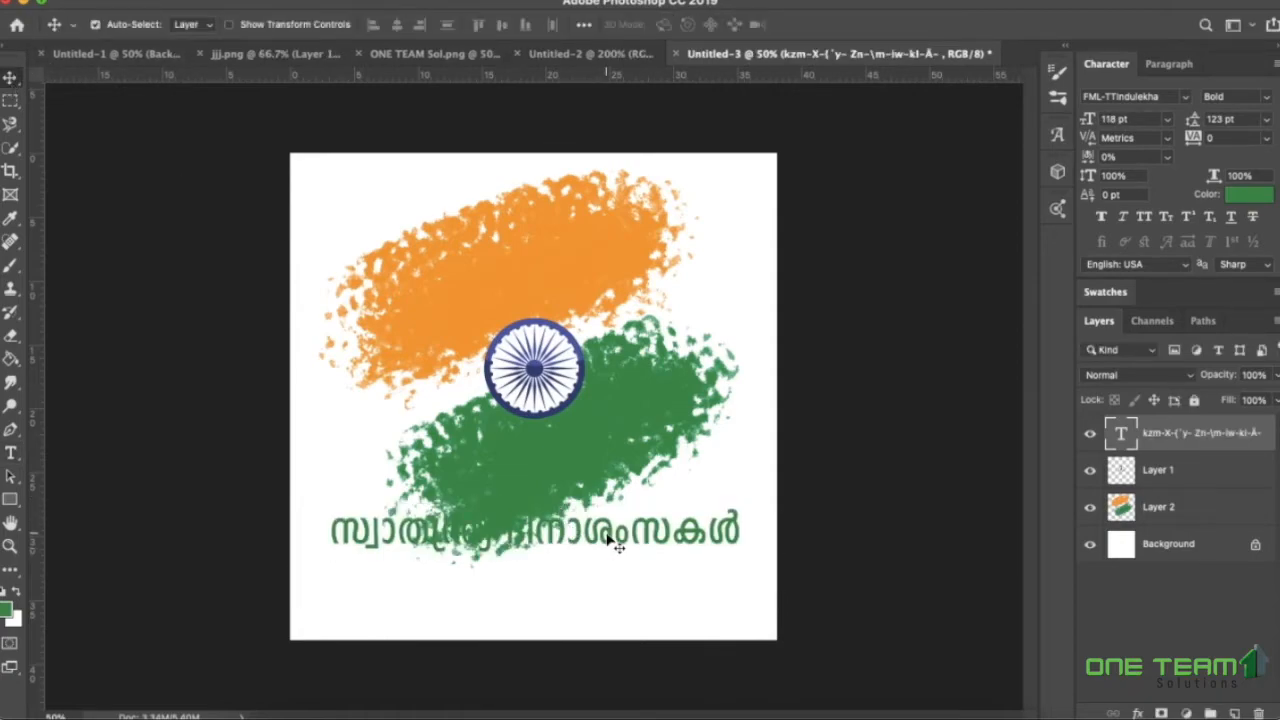
pyautogui.moveTo(606, 546); pyautogui.dragTo(608, 580)
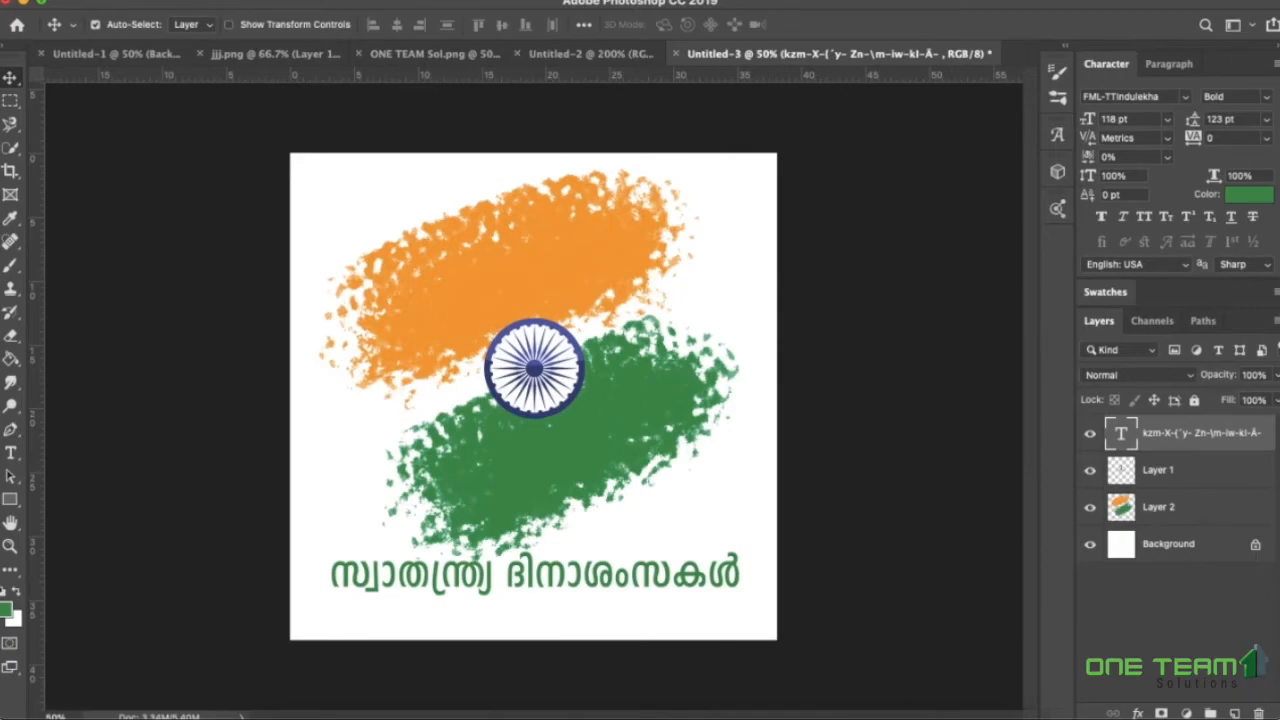
# Add a Gradient Overlay layer style to the greeting text layer.
pyautogui.click(272, 0)
pyautogui.moveTo(511, 157)
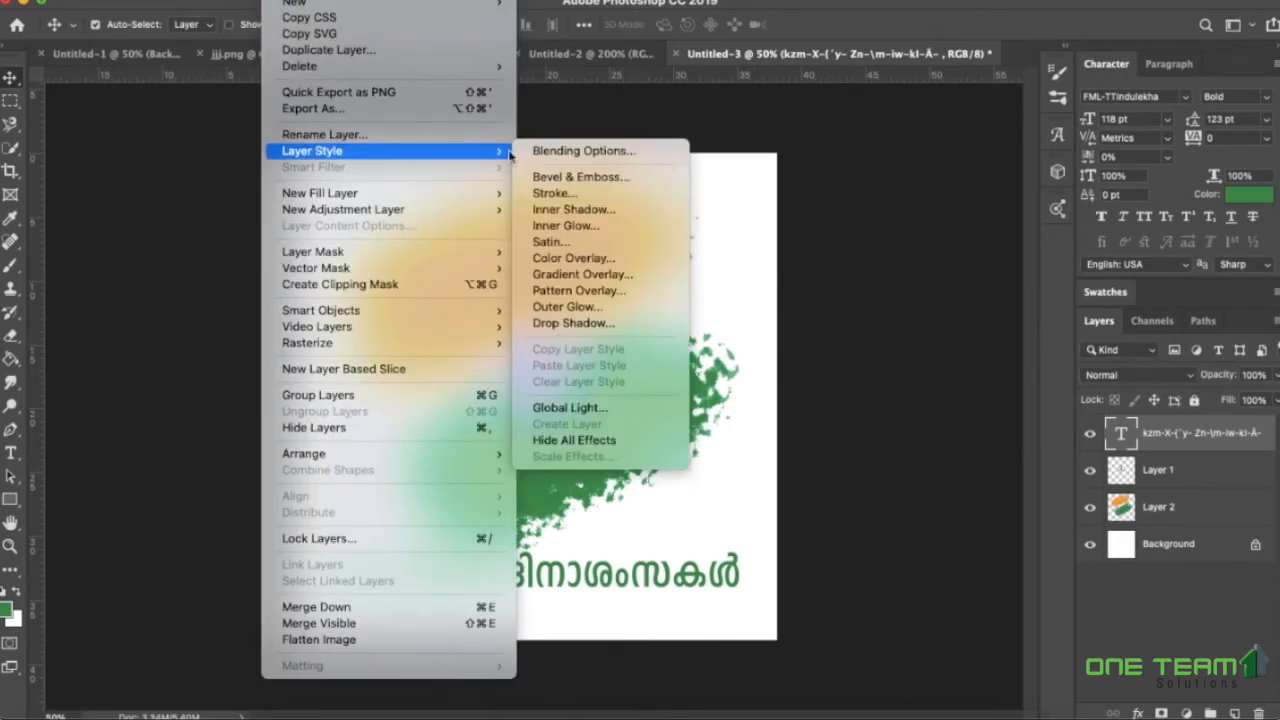
pyautogui.click(566, 152)
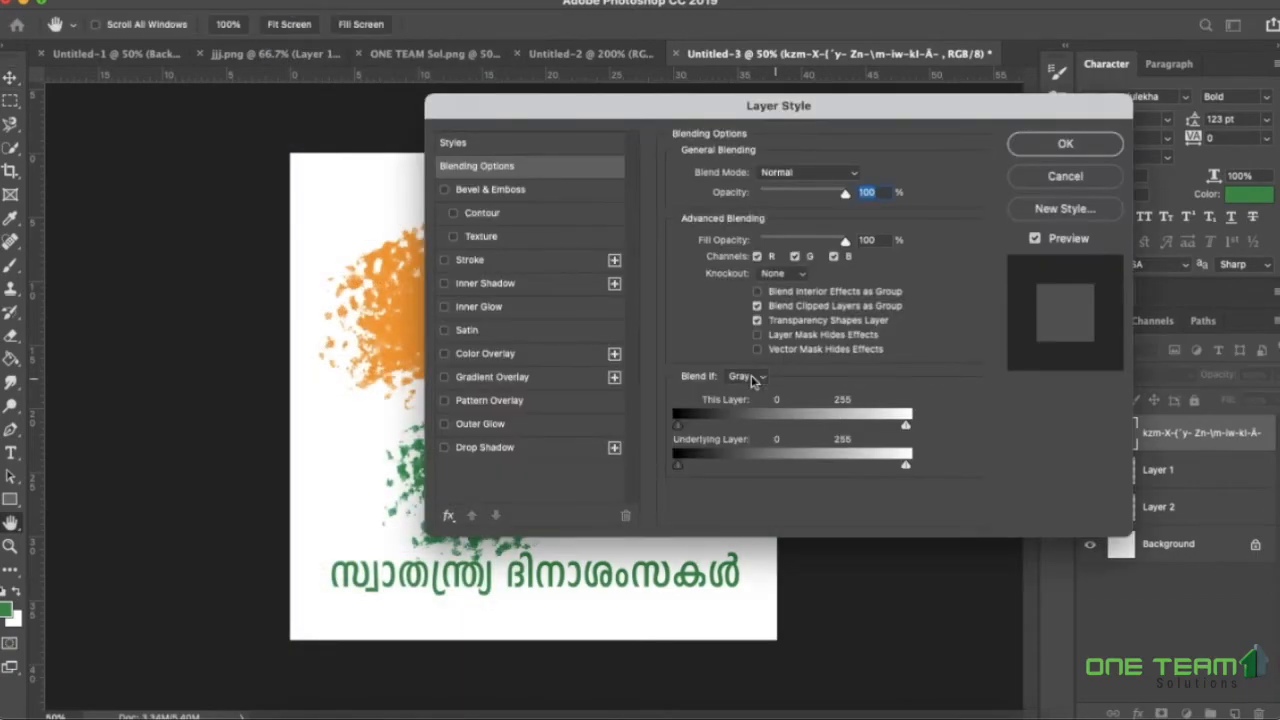
pyautogui.click(501, 377)
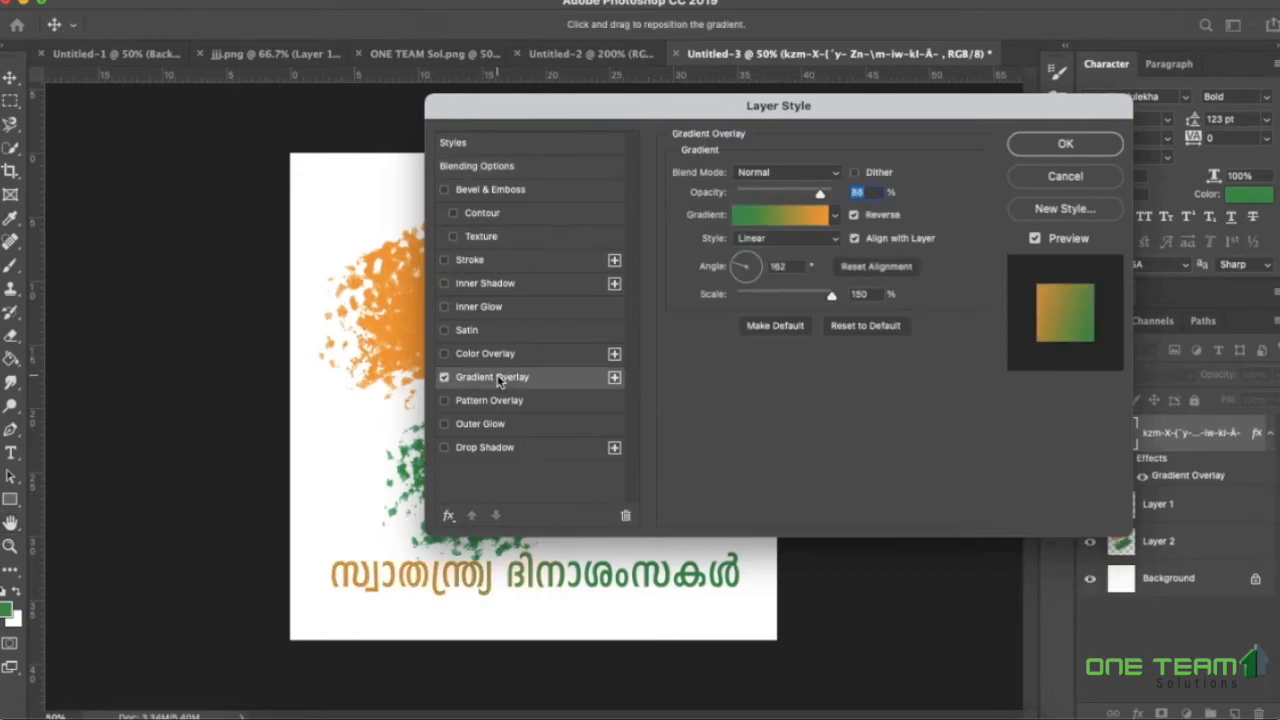
# Recolour the overlay gradient's end stops to a brighter green and a deeper orange, and apply the layer style.
pyautogui.click(753, 215)
pyautogui.doubleClick(1160, 395)
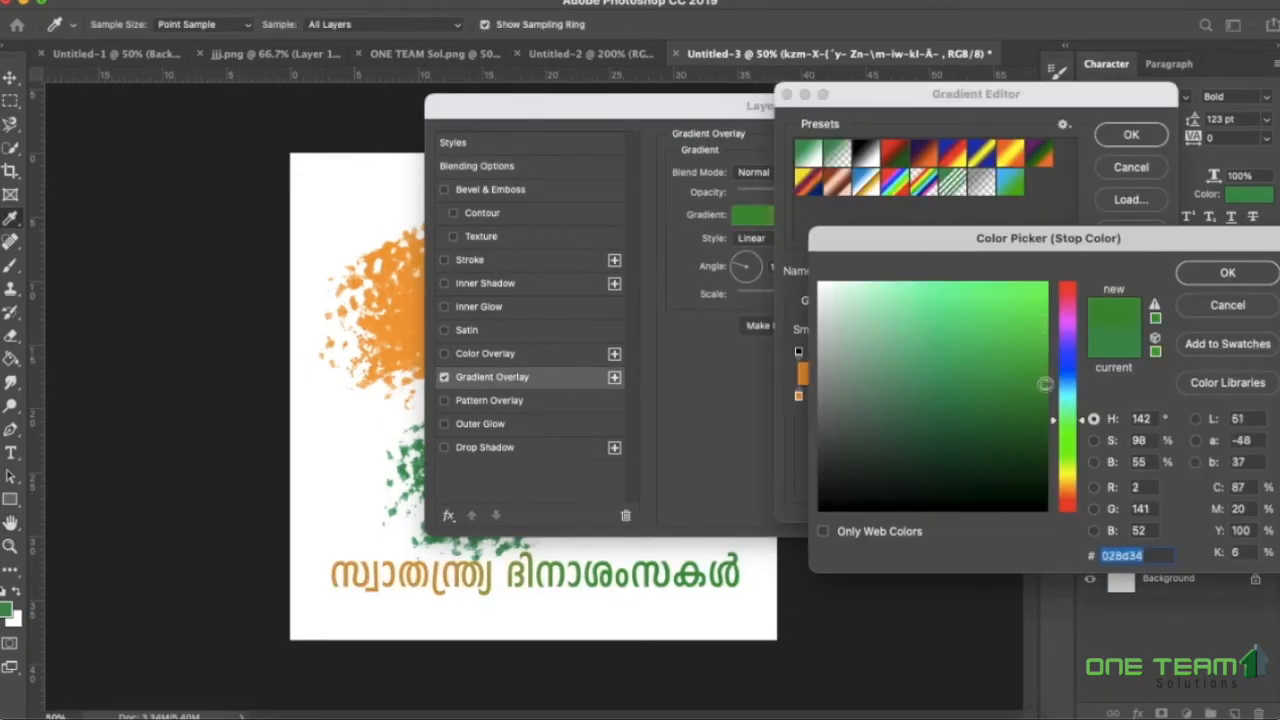
pyautogui.click(1227, 272)
pyautogui.doubleClick(798, 395)
pyautogui.click(1227, 272)
pyautogui.click(1131, 134)
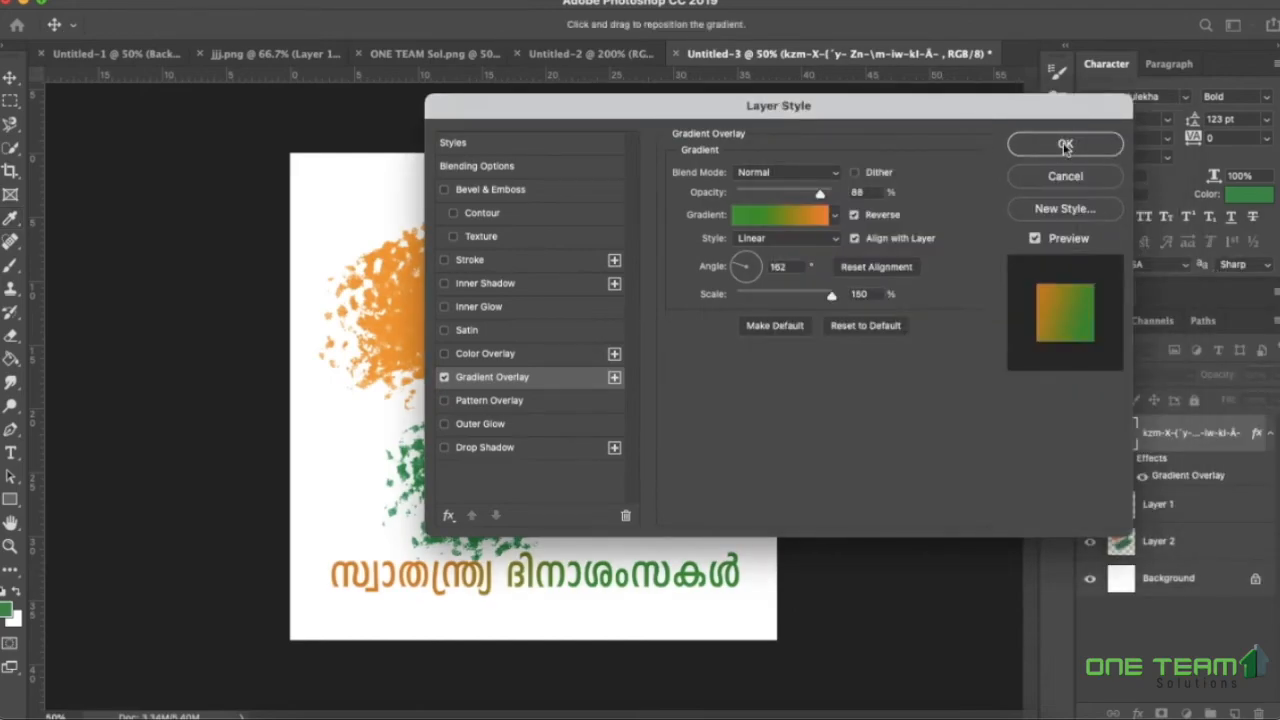
pyautogui.click(1065, 145)
# Bring the ONE TEAM Solutions logo into the flag poster, scale it down proportionally and centre it beneath the greeting.
pyautogui.moveTo(890, 356); pyautogui.dragTo(878, 58)
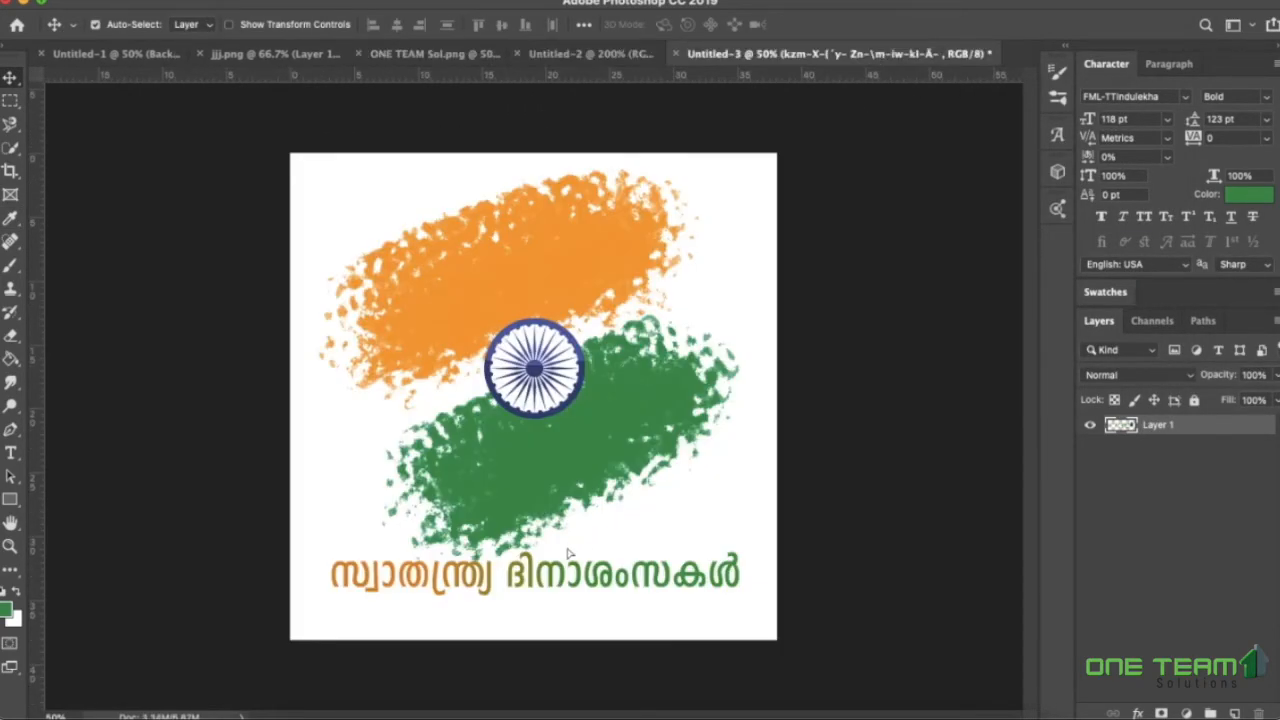
pyautogui.moveTo(571, 550); pyautogui.dragTo(558, 548)
pyautogui.hotkey('ctrl', 't')
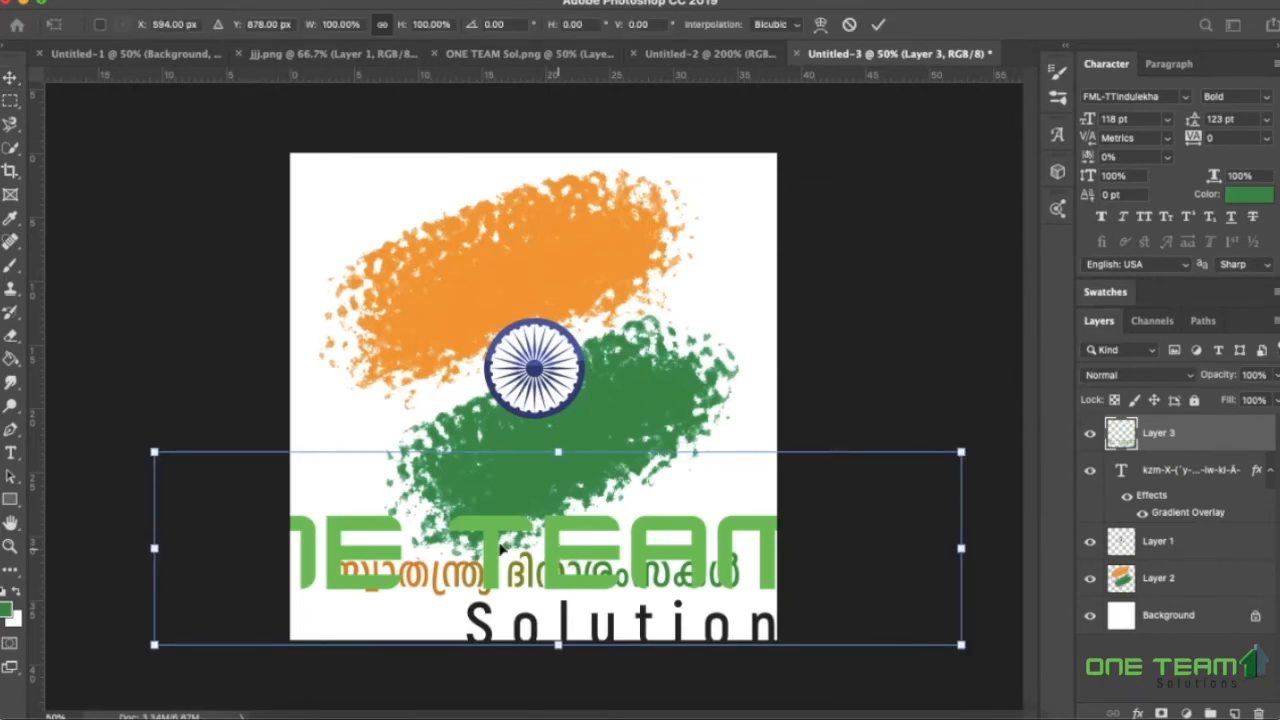
pyautogui.moveTo(152, 646); pyautogui.dragTo(790, 484)
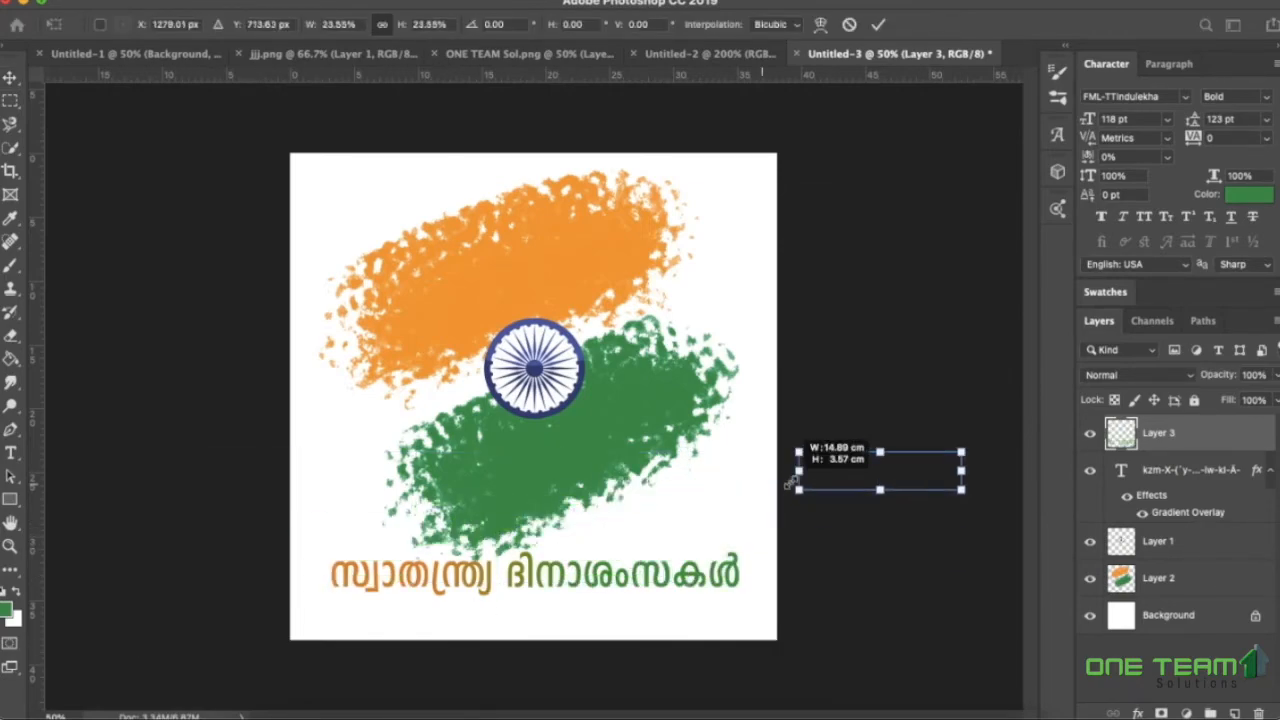
pyautogui.moveTo(885, 470); pyautogui.dragTo(527, 627)
pyautogui.moveTo(604, 597)
pyautogui.mouseDown()
pyautogui.moveTo(578, 613)
pyautogui.moveTo(593, 609)
pyautogui.mouseUp()
pyautogui.press('Return')
# Save the poster to the Desktop as Untitled-3.png in PNG format with the large file size option.
pyautogui.click(160, 3)
pyautogui.click(175, 160)
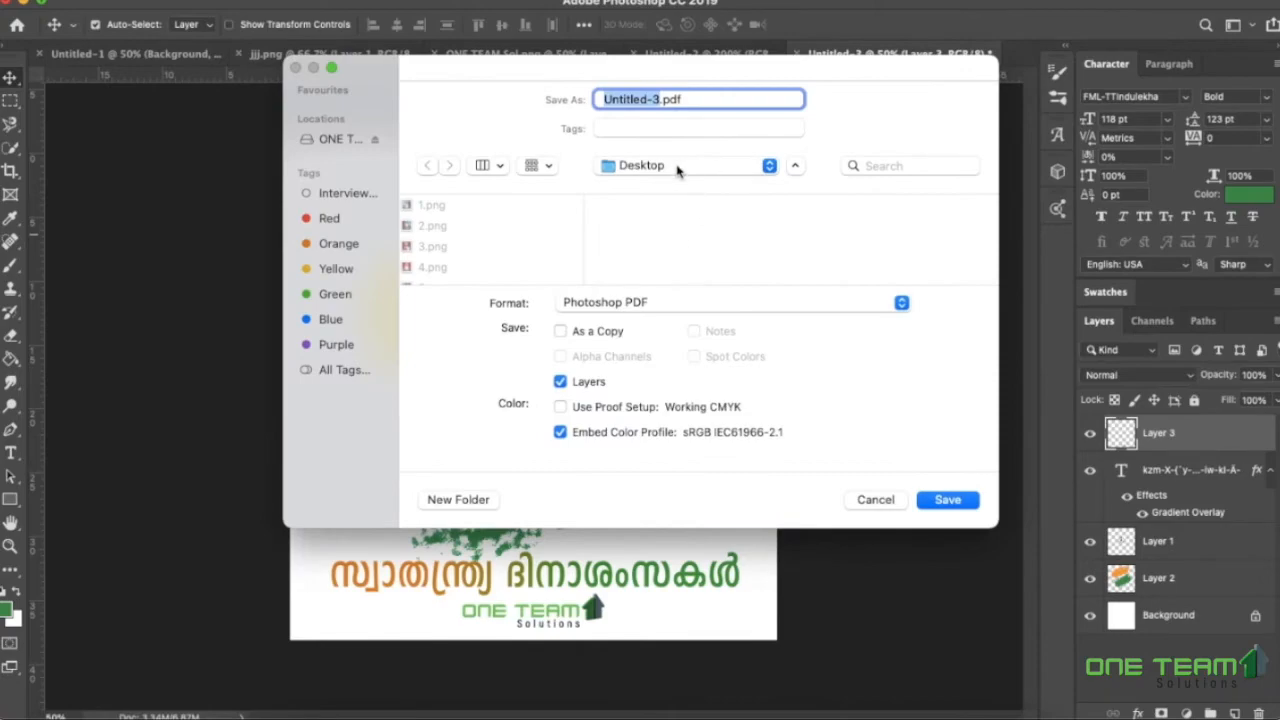
pyautogui.click(676, 303)
pyautogui.click(621, 366)
pyautogui.click(946, 499)
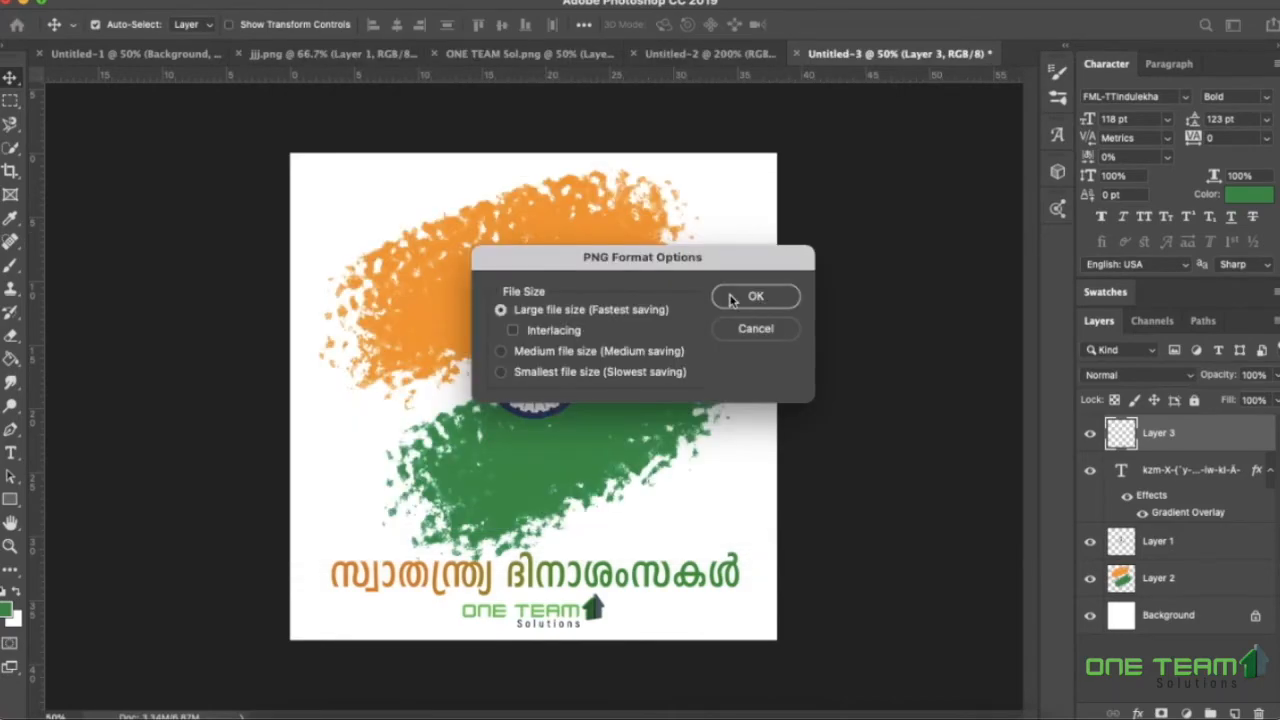
pyautogui.click(731, 297)
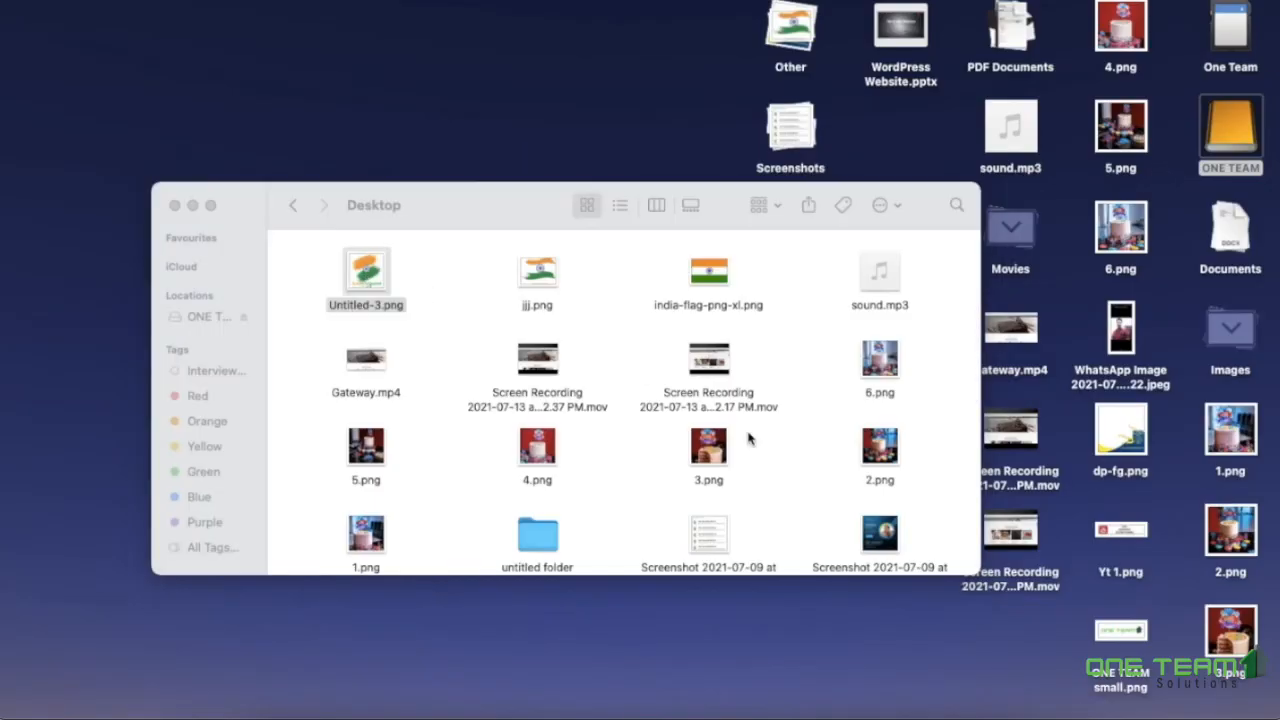
# Open the saved Untitled-3.png from the Desktop folder and view the finished poster.
pyautogui.press('super+o')
pyautogui.moveTo(266, 30); pyautogui.dragTo(629, 28)
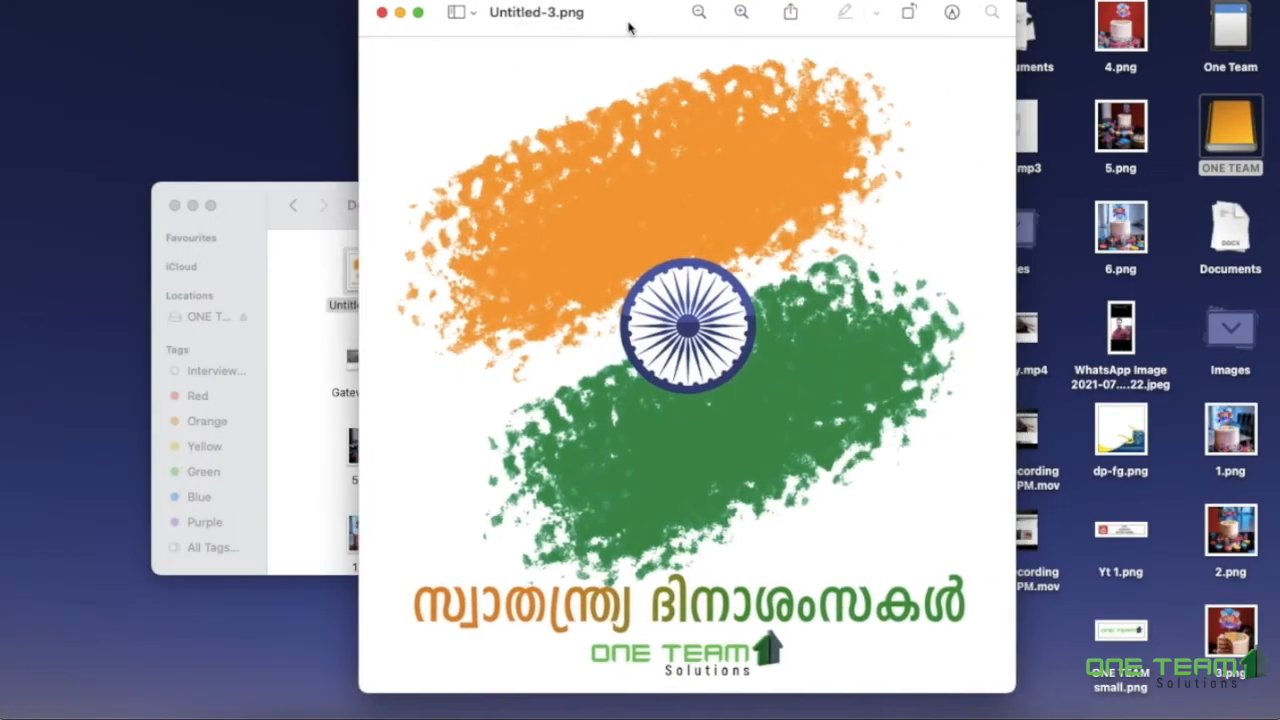